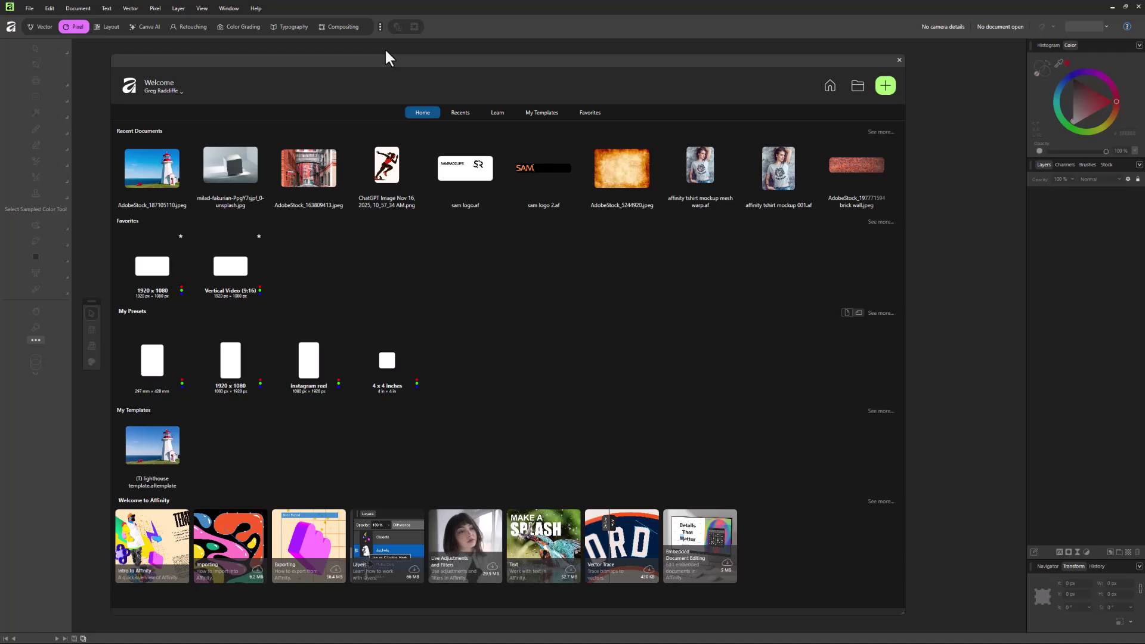
# Reposition the Welcome window on screen and enlarge it until all its sections fit
pyautogui.moveTo(381, 58); pyautogui.dragTo(534, 144)
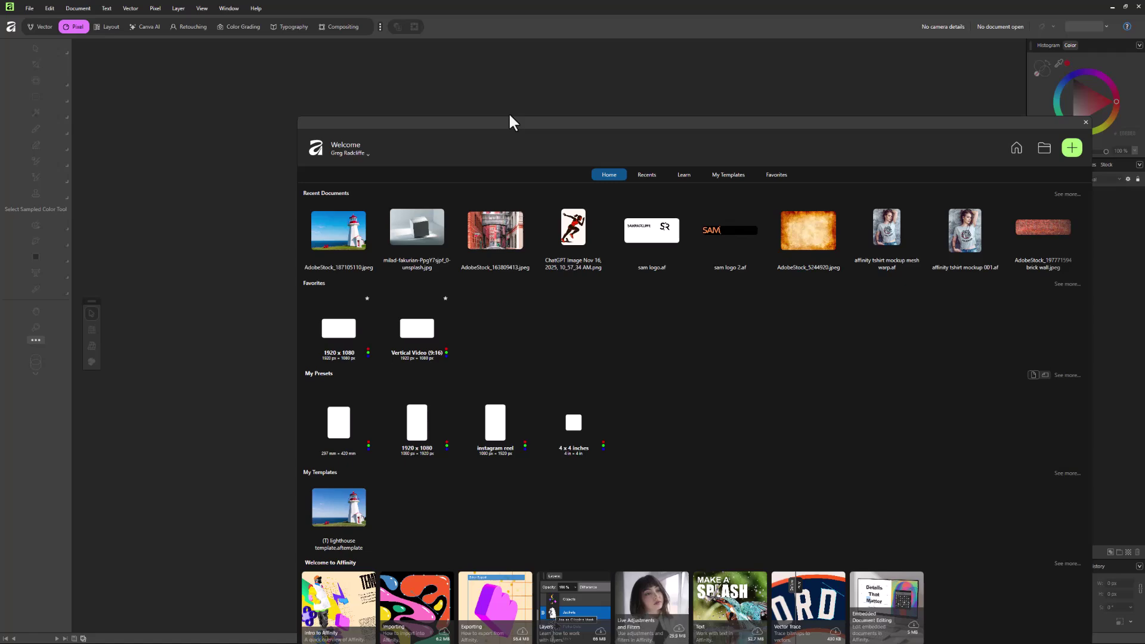
pyautogui.moveTo(510, 118); pyautogui.dragTo(337, 77)
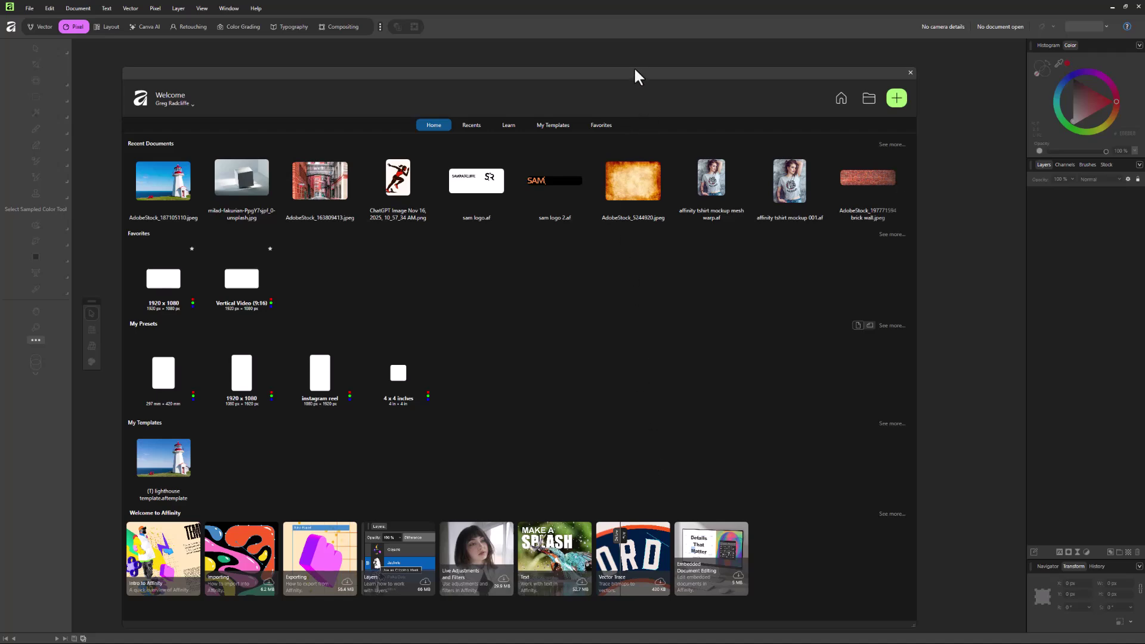
pyautogui.moveTo(633, 70); pyautogui.dragTo(548, 70)
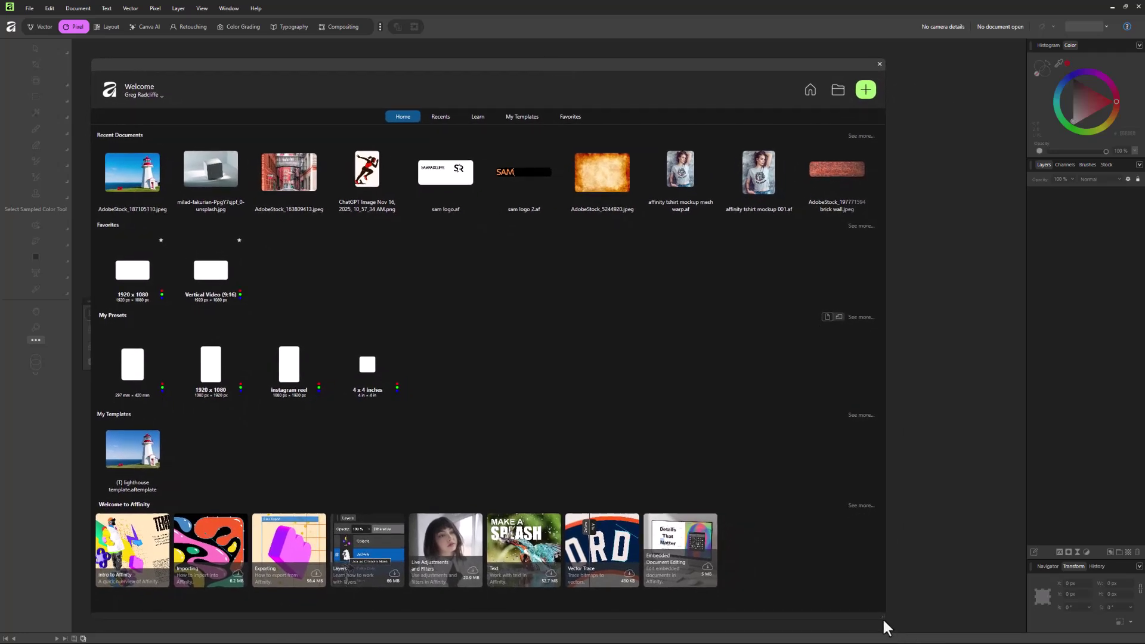
pyautogui.moveTo(872, 609); pyautogui.dragTo(942, 587)
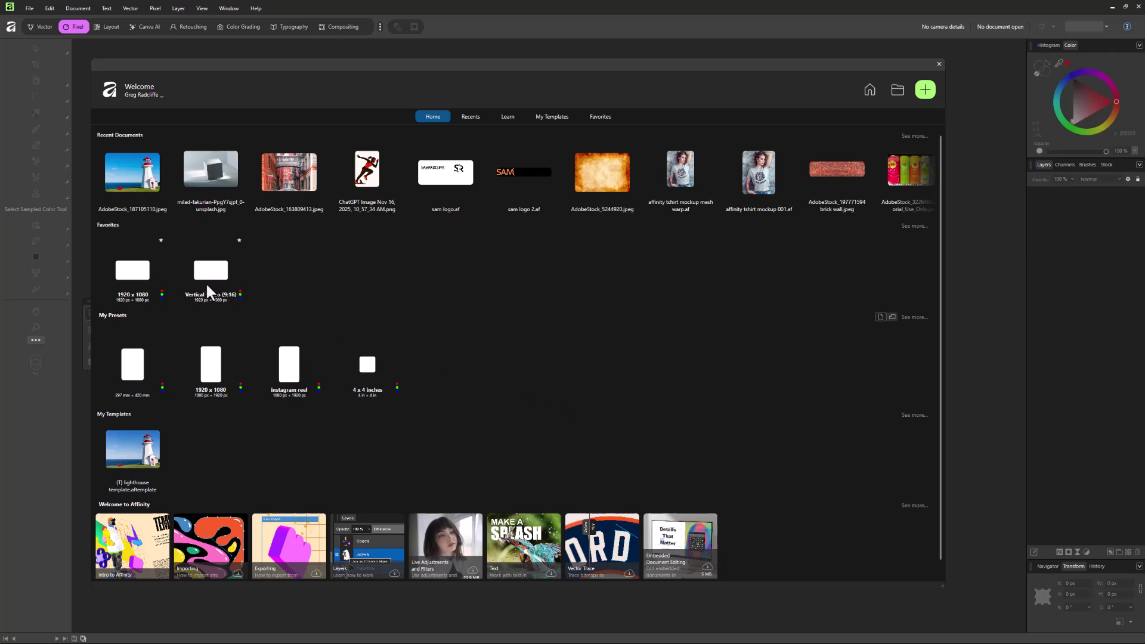
# Create a blank 1920 × 1080 px document from the Favorites preset
pyautogui.click(122, 272)
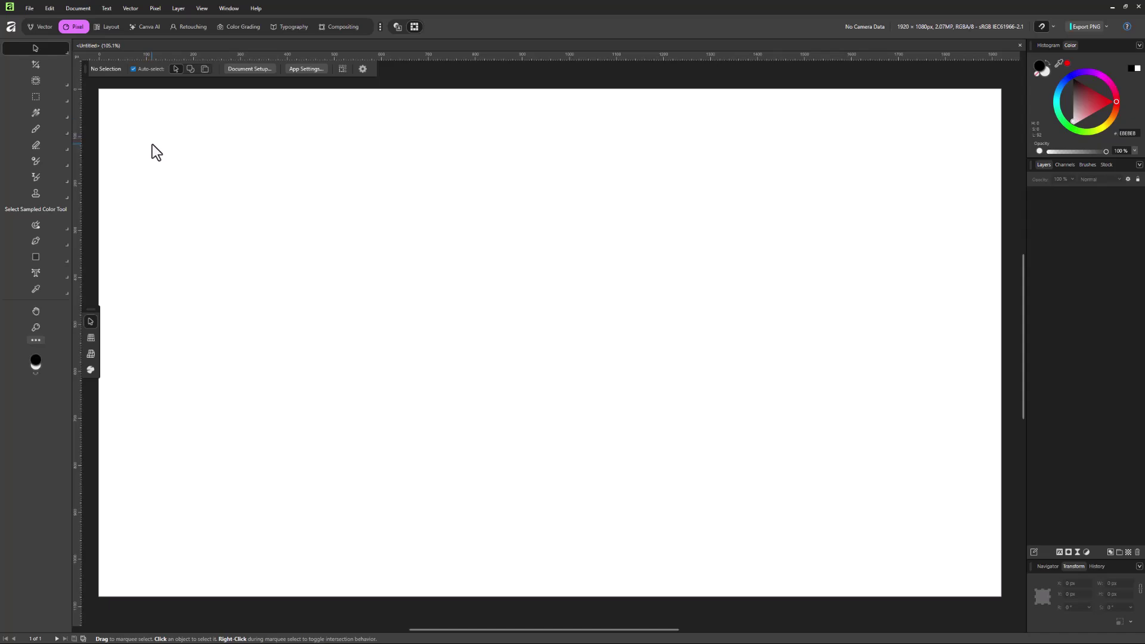
# Reopen the Welcome window via File > New… and settle on its Home page
pyautogui.click(30, 8)
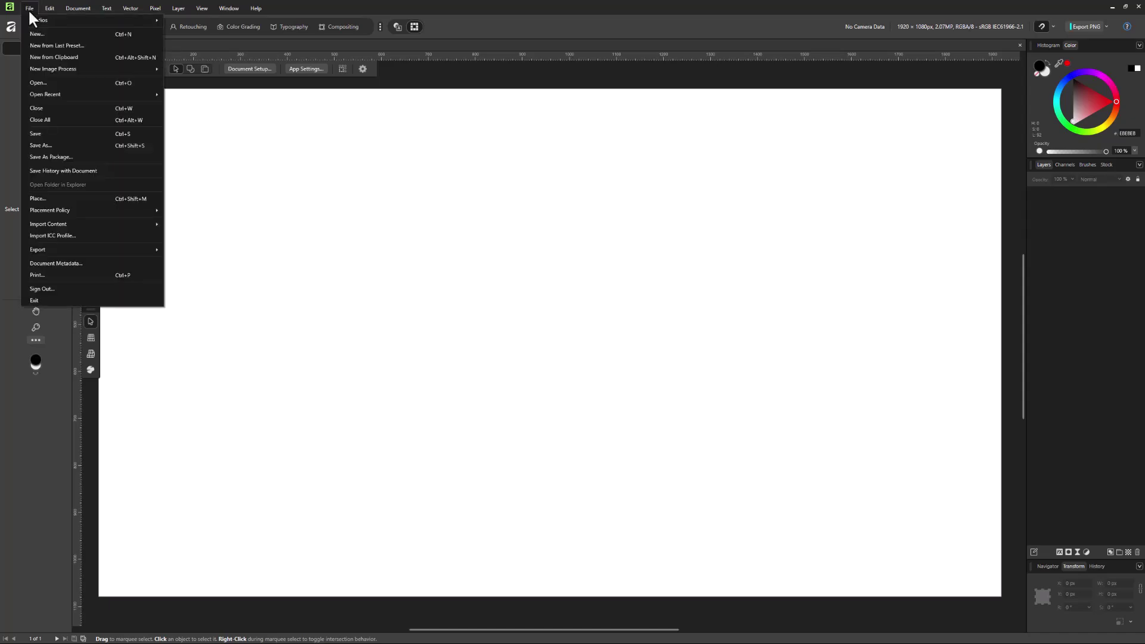
pyautogui.click(32, 32)
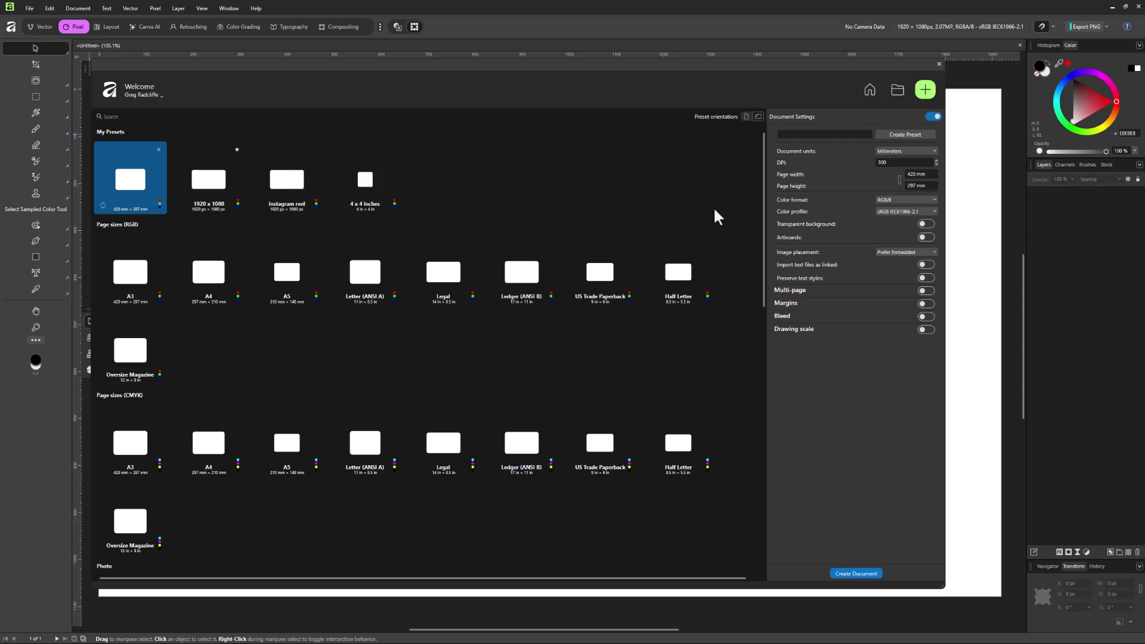
pyautogui.click(869, 91)
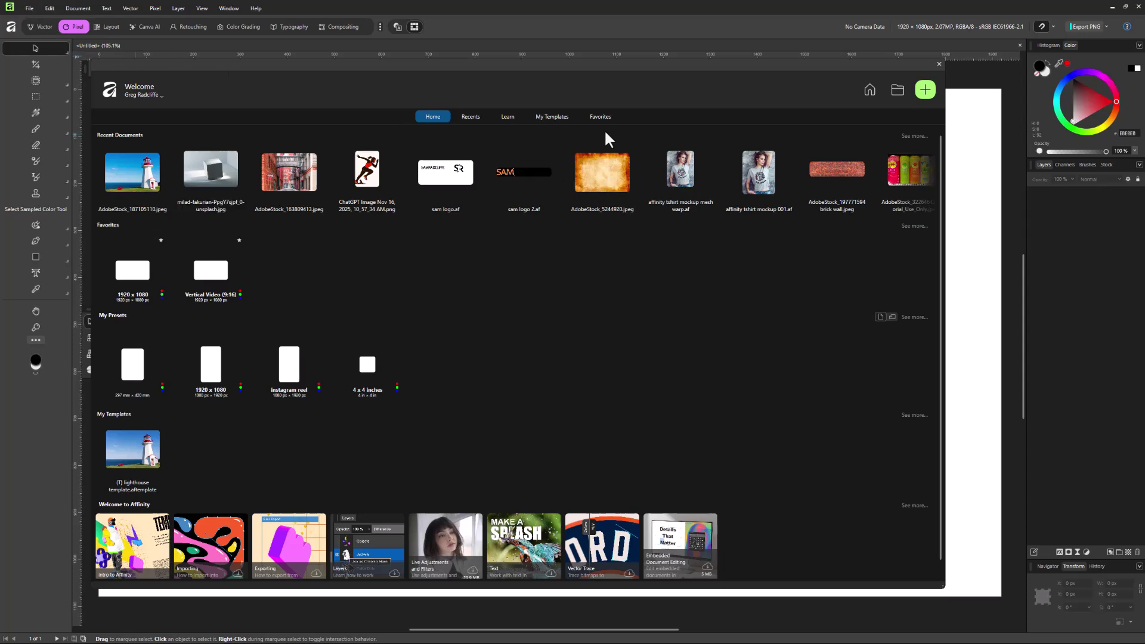
pyautogui.click(926, 93)
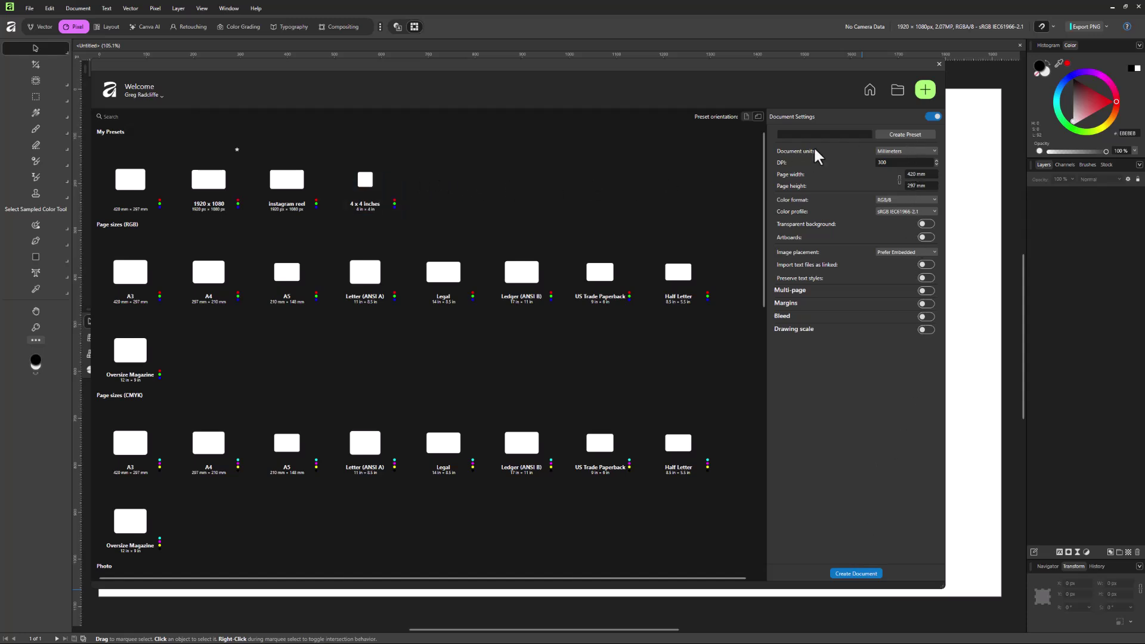
pyautogui.click(868, 90)
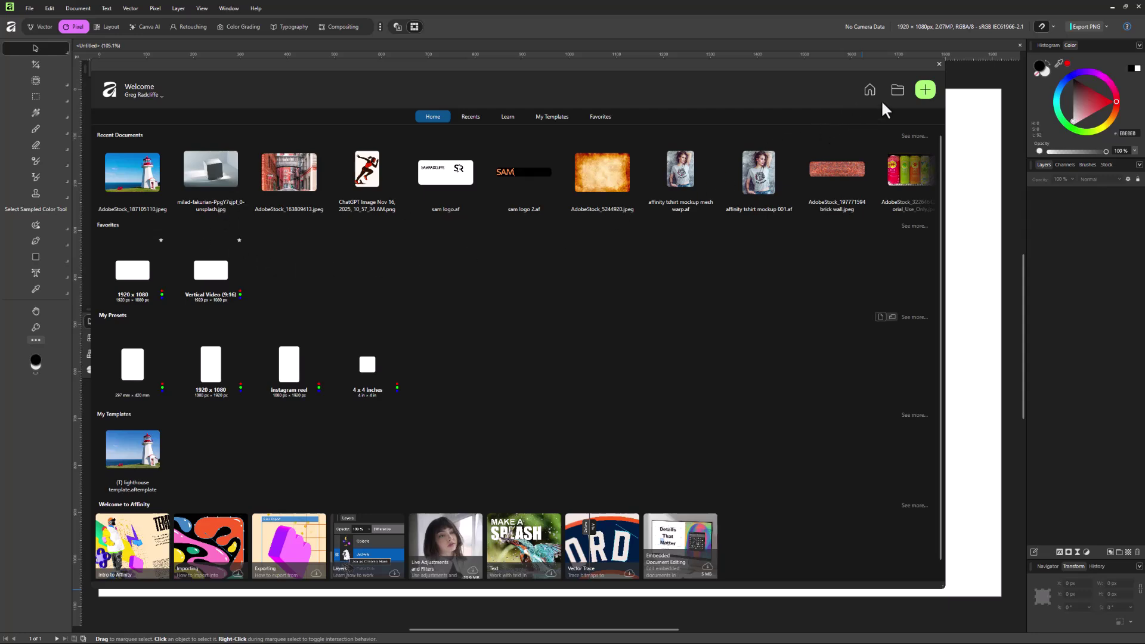
# Cancel the Open dialog, close Welcome, and reopen the new-document page via File > New…
pyautogui.click(895, 90)
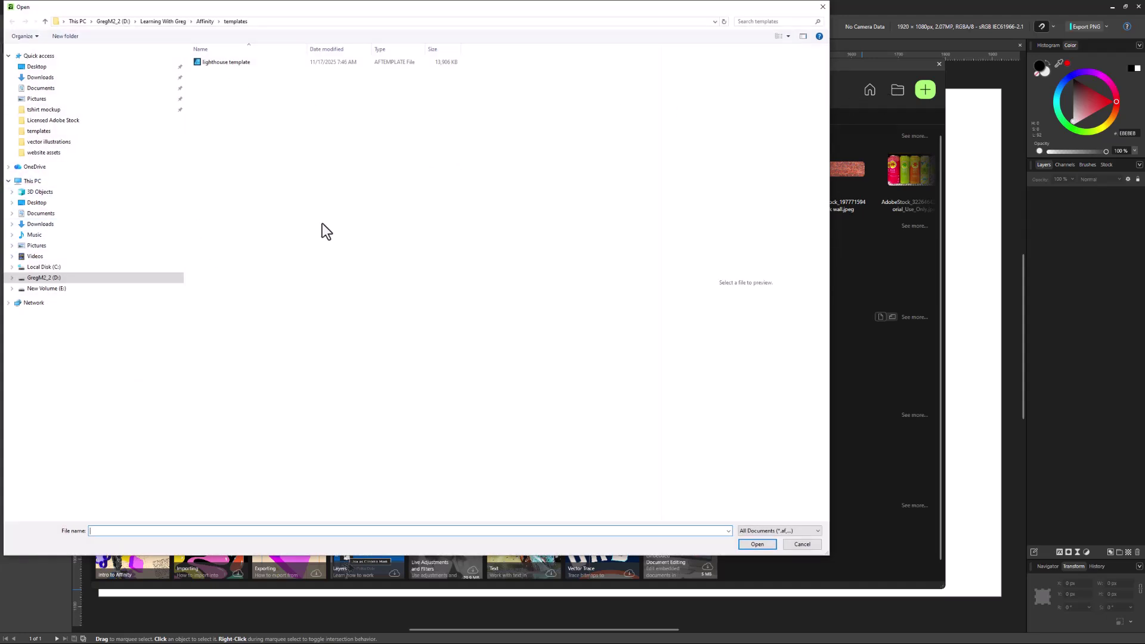
pyautogui.click(822, 7)
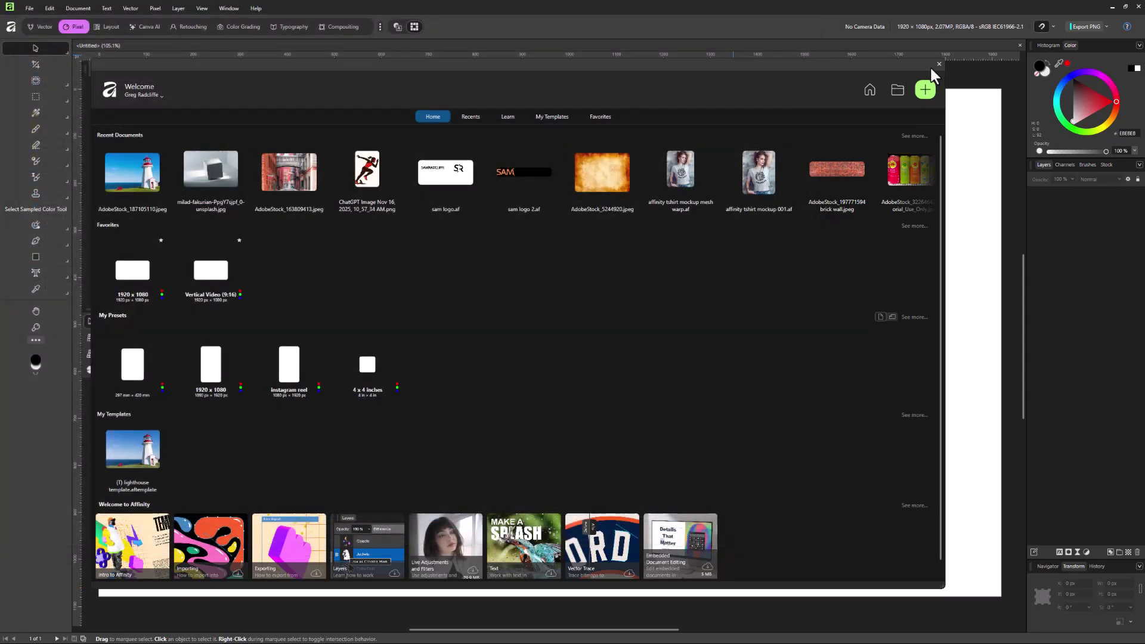
pyautogui.click(939, 64)
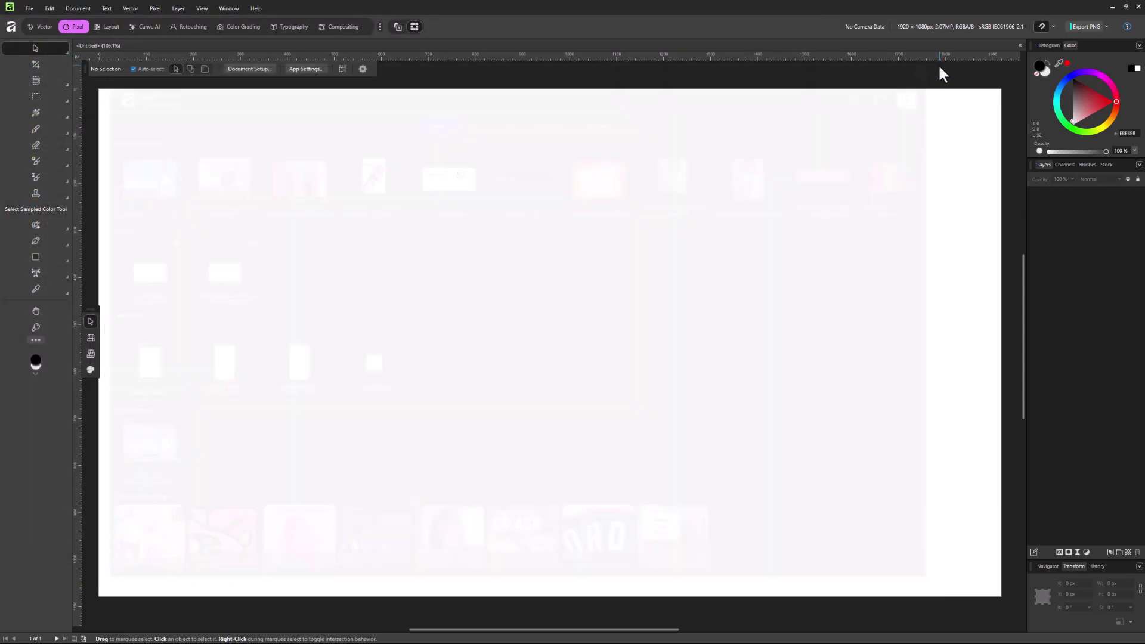
pyautogui.click(29, 9)
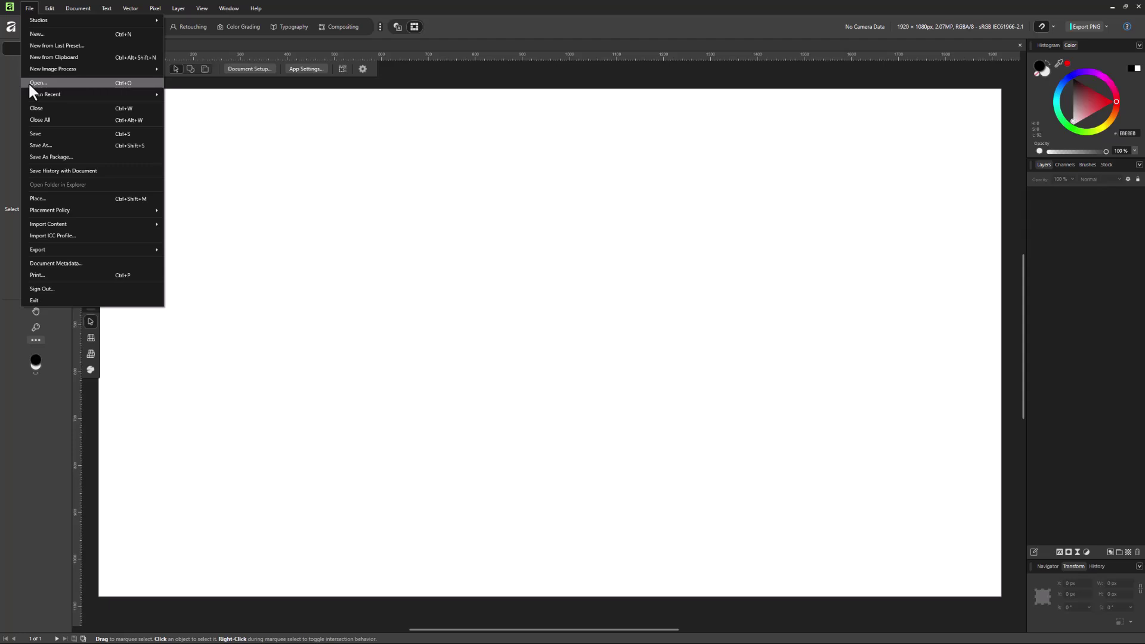
pyautogui.click(31, 34)
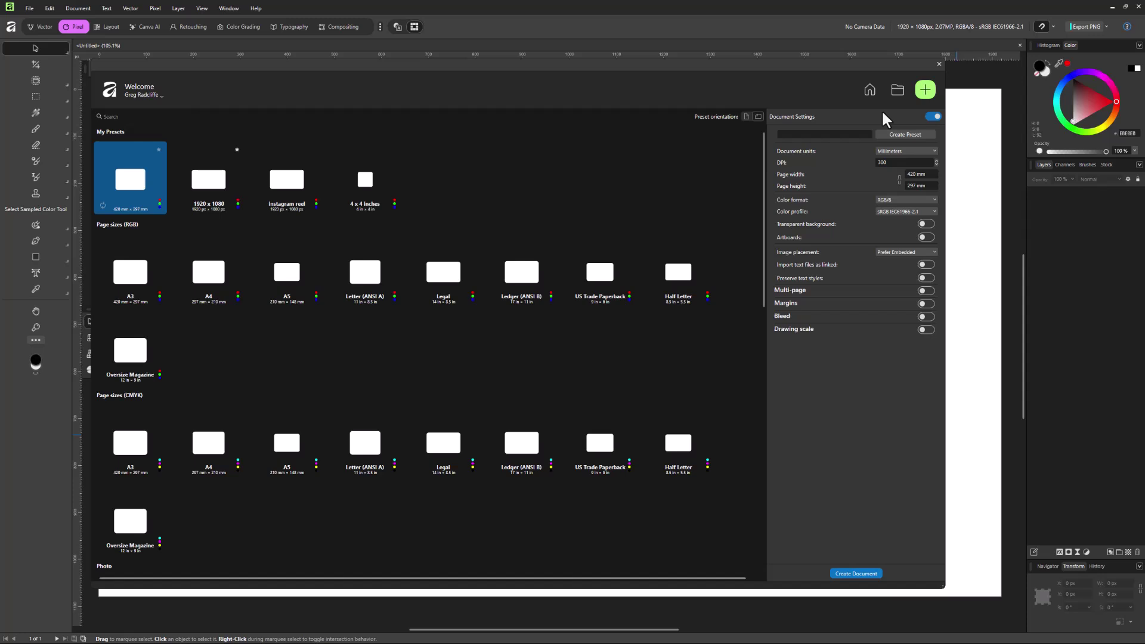
# Browse the Recents, Learn, My Templates and Favorites tabs, then return to Home
pyautogui.click(869, 91)
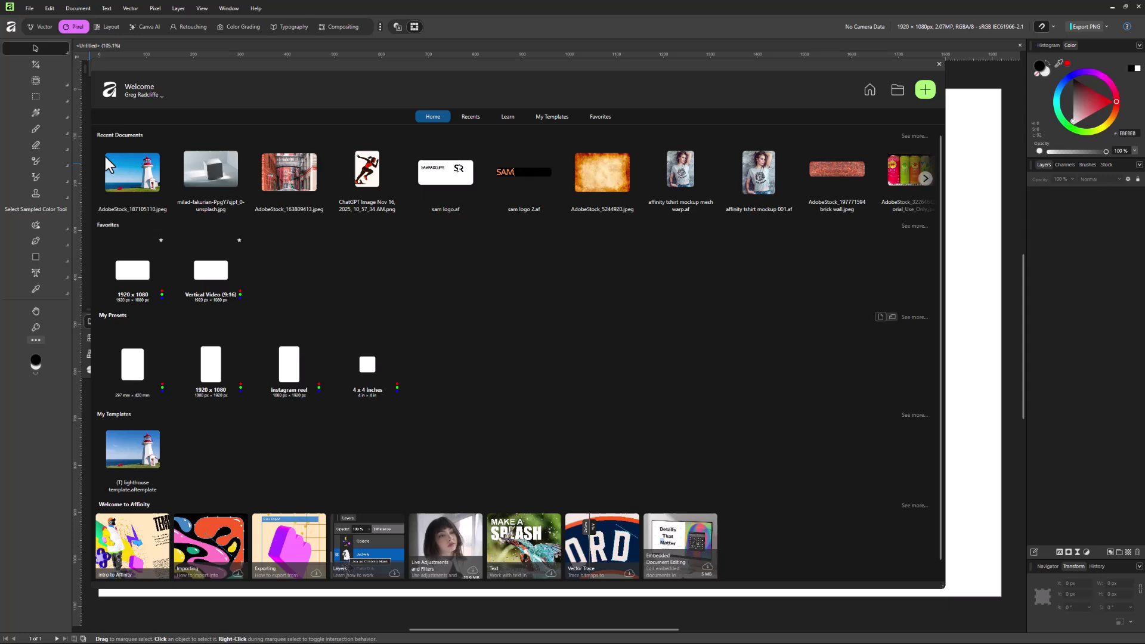
pyautogui.click(471, 117)
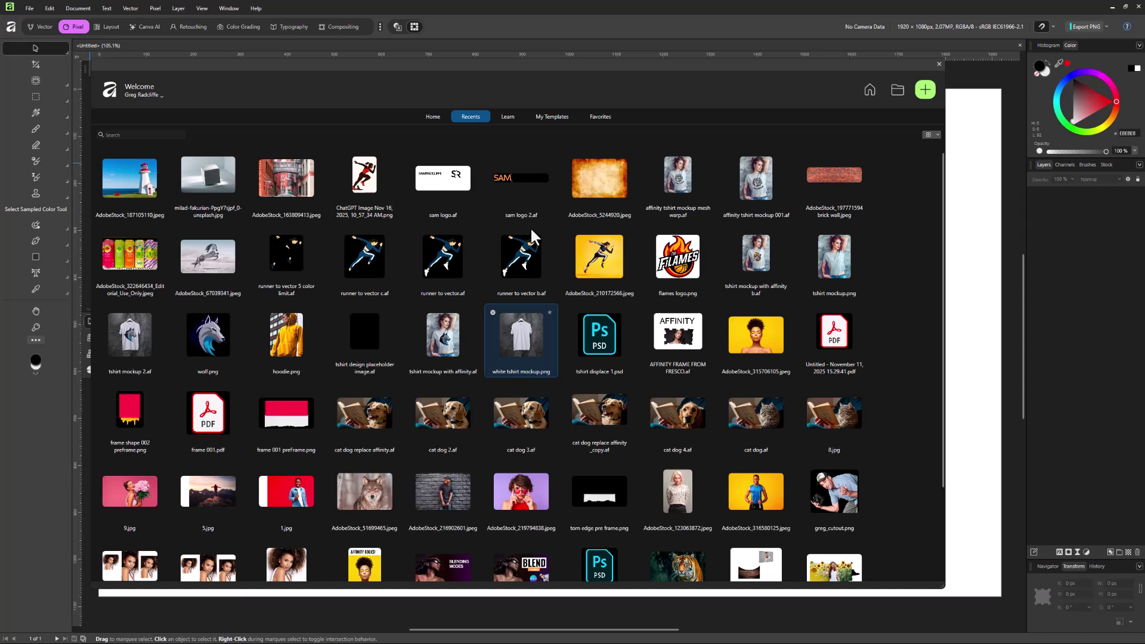
pyautogui.click(508, 116)
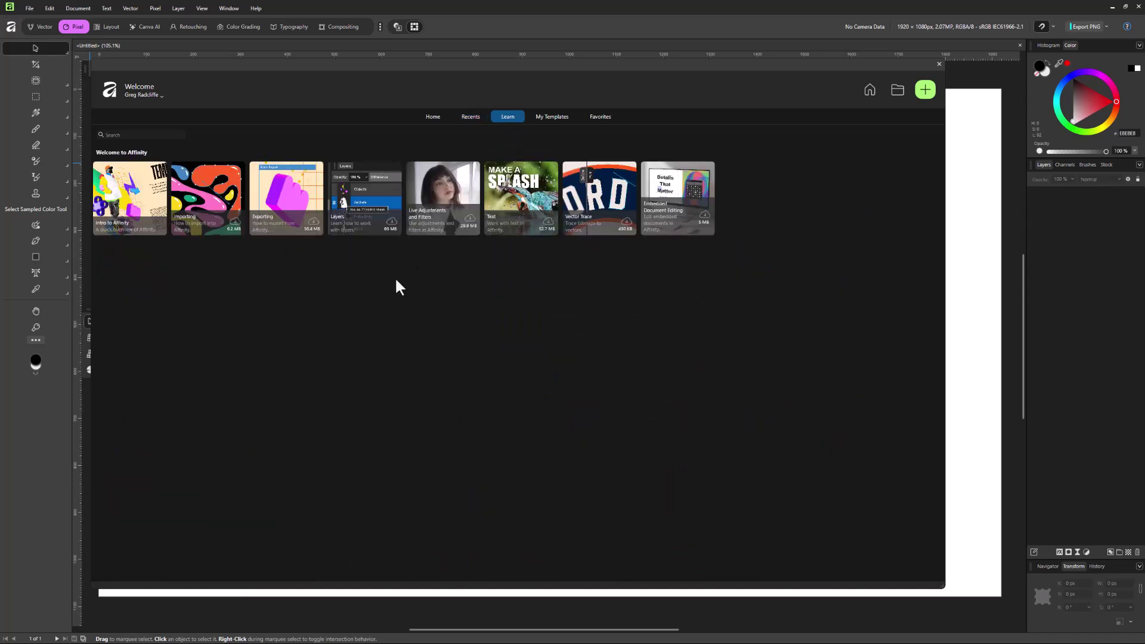
pyautogui.click(546, 117)
pyautogui.click(600, 117)
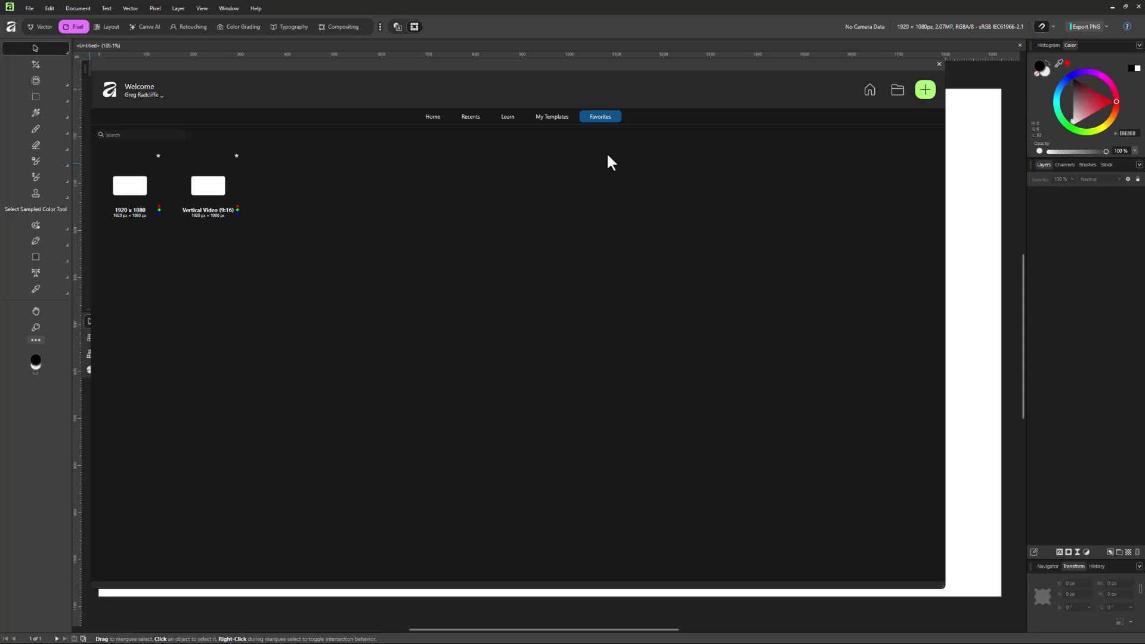
pyautogui.click(434, 119)
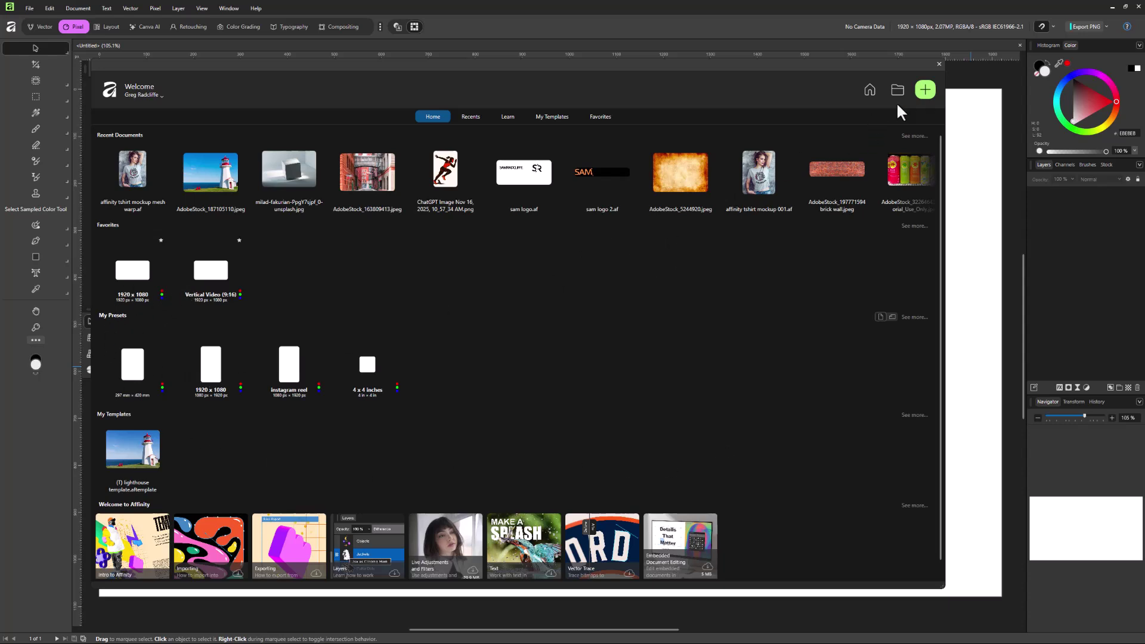
# Load the Letter (ANSI A) preset, 11 × 8.5 in at 300 DPI, as the base
pyautogui.click(924, 90)
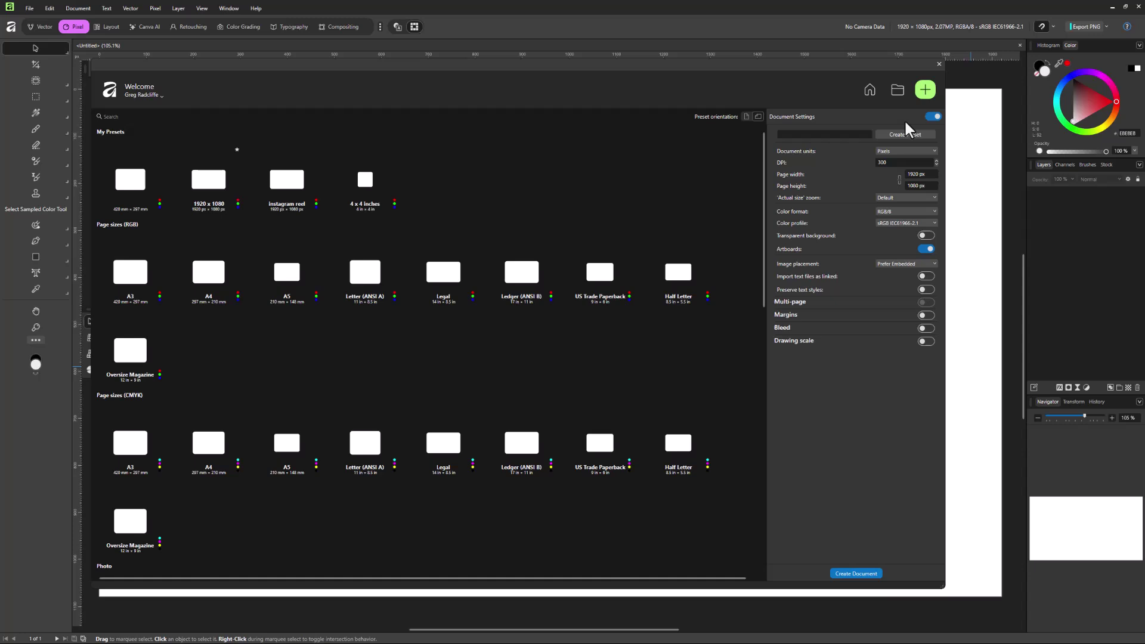
pyautogui.click(928, 117)
pyautogui.click(929, 116)
pyautogui.click(929, 117)
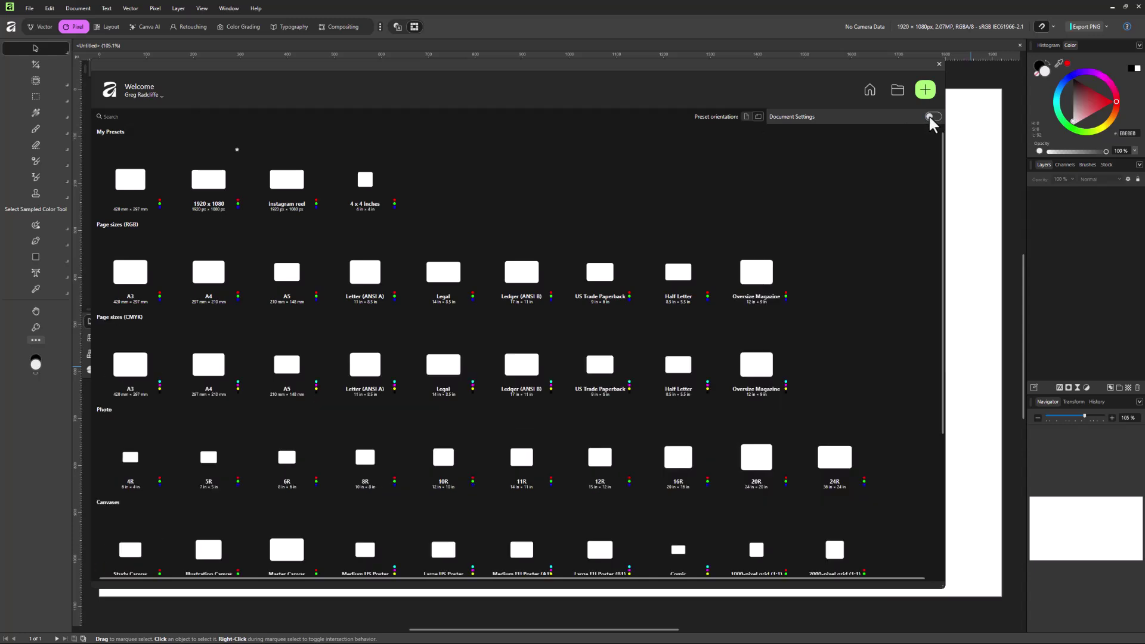
pyautogui.click(929, 117)
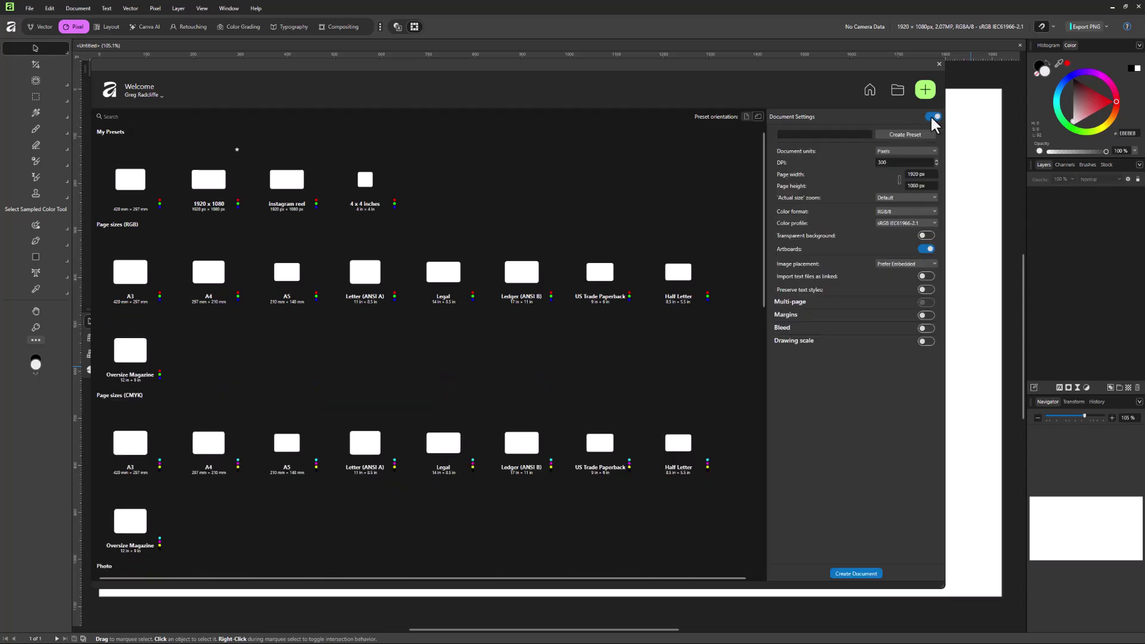
pyautogui.click(287, 187)
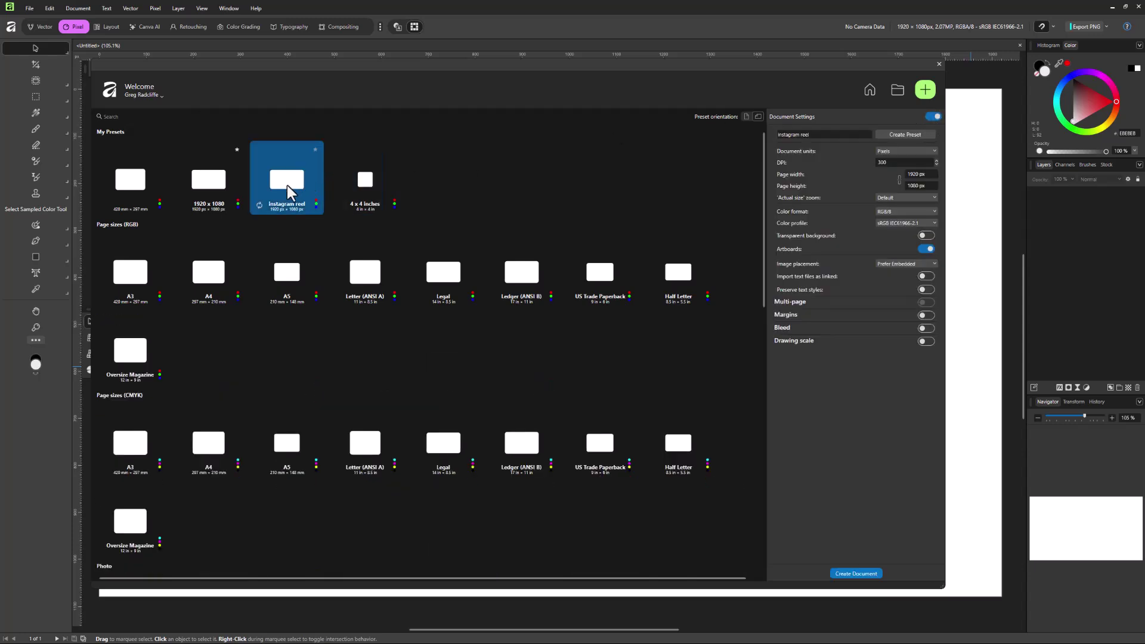
pyautogui.click(284, 283)
pyautogui.click(359, 279)
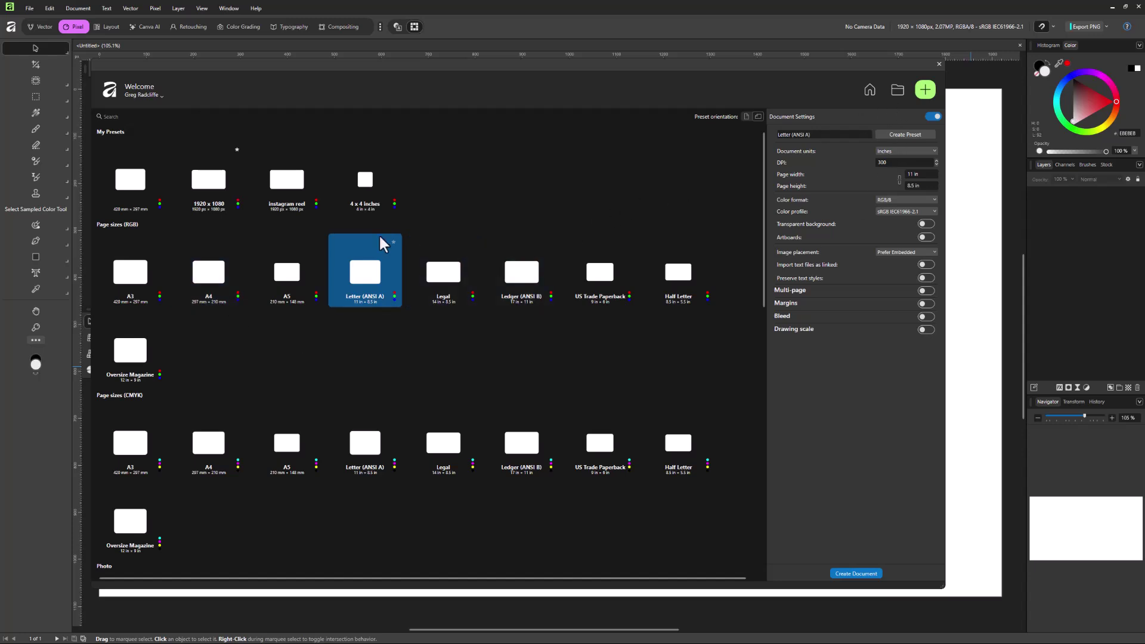
pyautogui.scroll(-3, 347, 248)
pyautogui.scroll(-6, 342, 254)
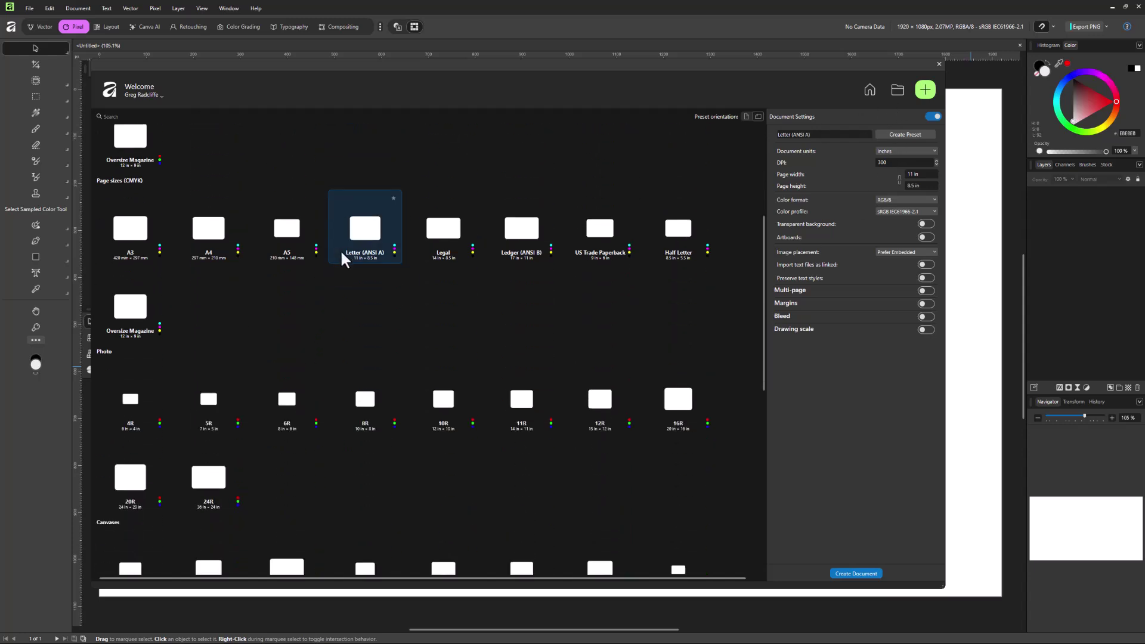
pyautogui.scroll(-3, 333, 259)
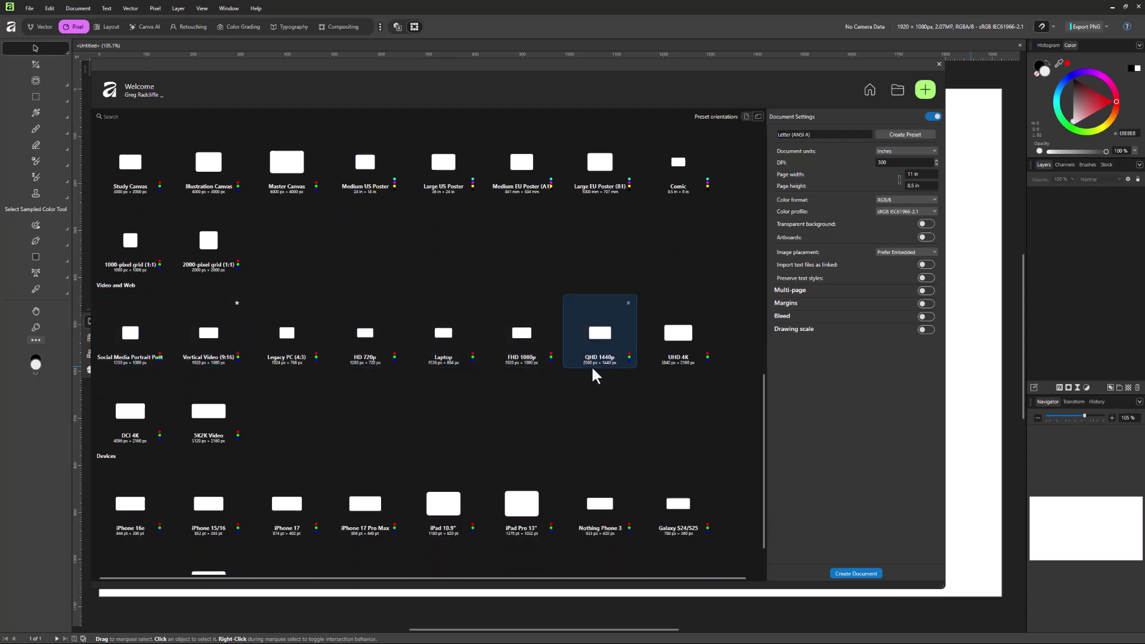
pyautogui.scroll(8, 592, 365)
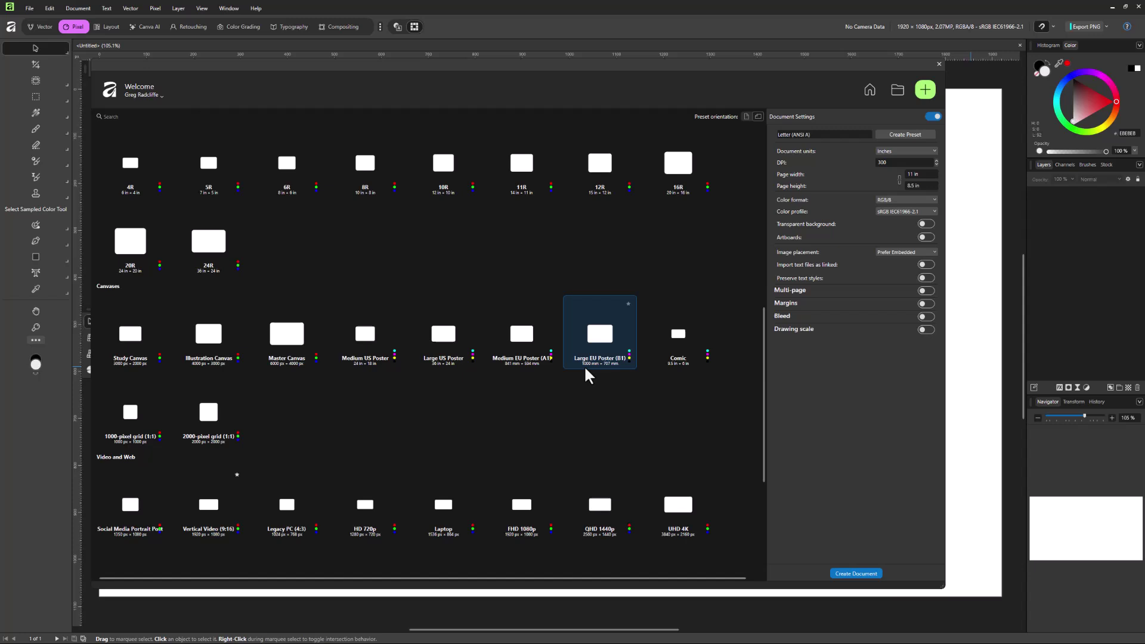
pyautogui.scroll(5, 564, 379)
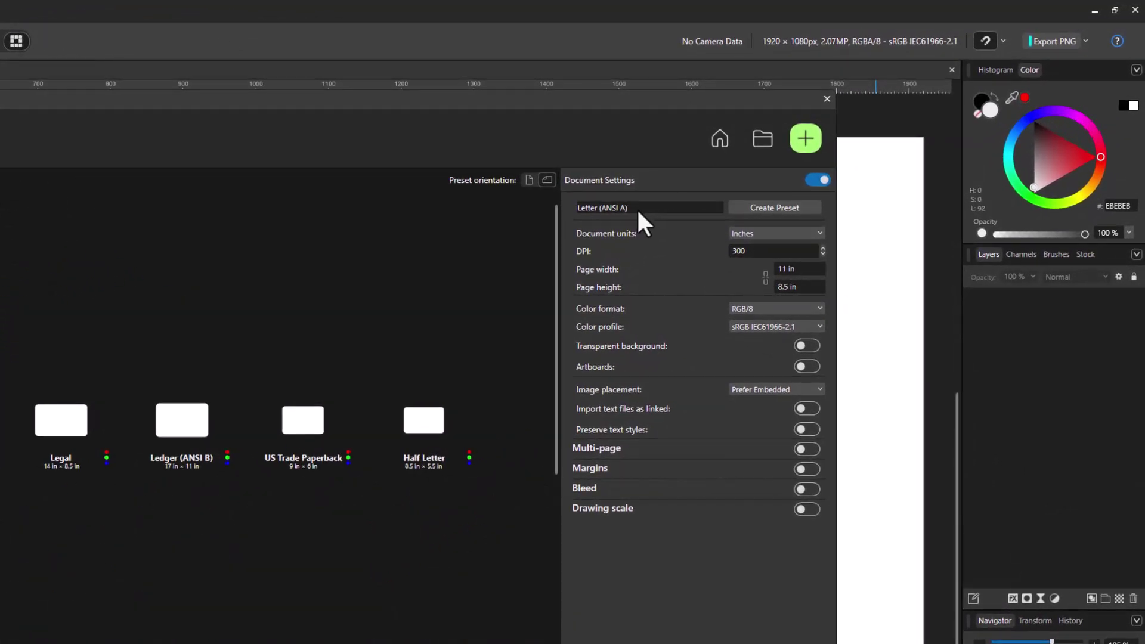
# Name the preset 'insta portait 1080w x 1350h'
pyautogui.click(646, 206)
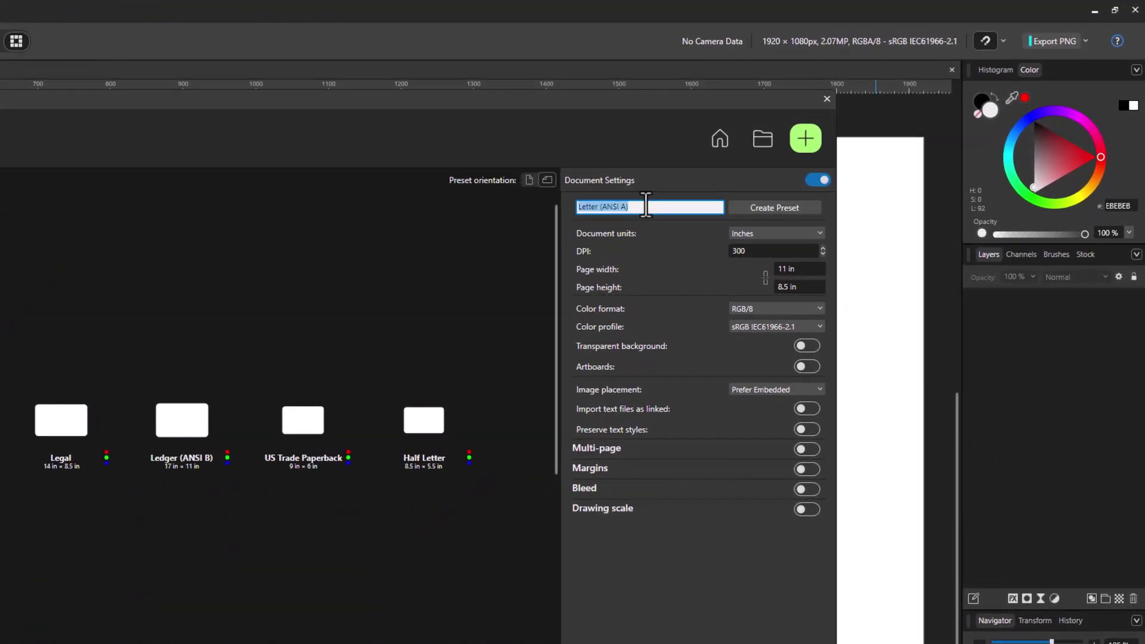
pyautogui.write('insta portait')
pyautogui.write(' 135')
pyautogui.press('BackSpace')
pyautogui.press('BackSpace')
pyautogui.press('BackSpace')
pyautogui.write('1080w 1350h dt')
pyautogui.press('BackSpace')
pyautogui.press('BackSpace')
# Switch document units to Pixels and set the page to 1080 × 1350 px
pyautogui.click(760, 233)
pyautogui.click(743, 247)
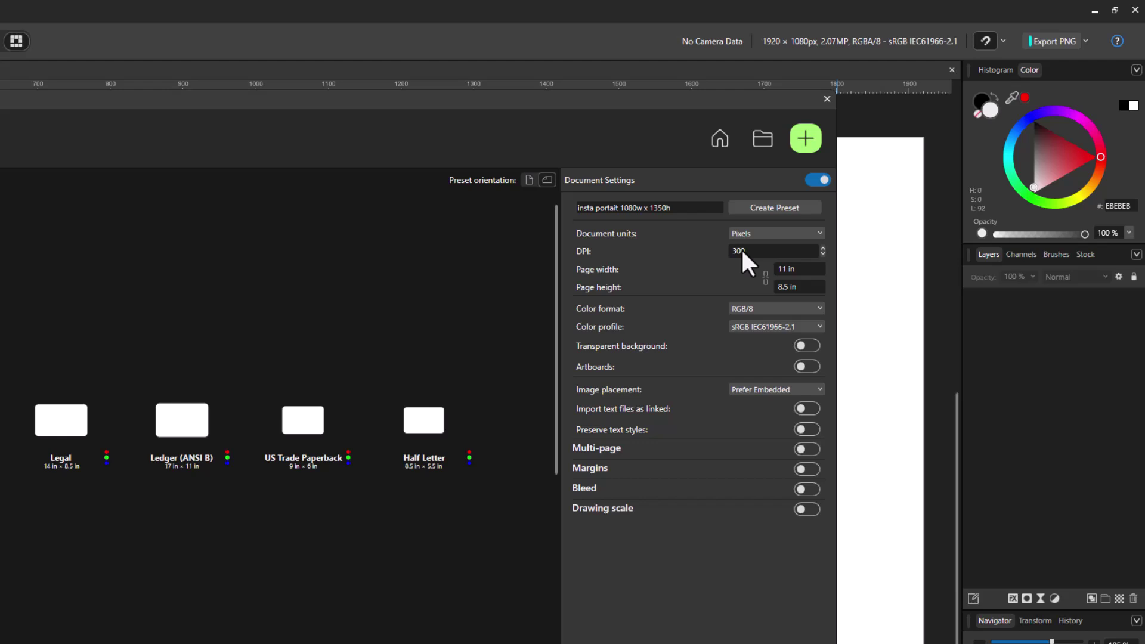
pyautogui.click(801, 270)
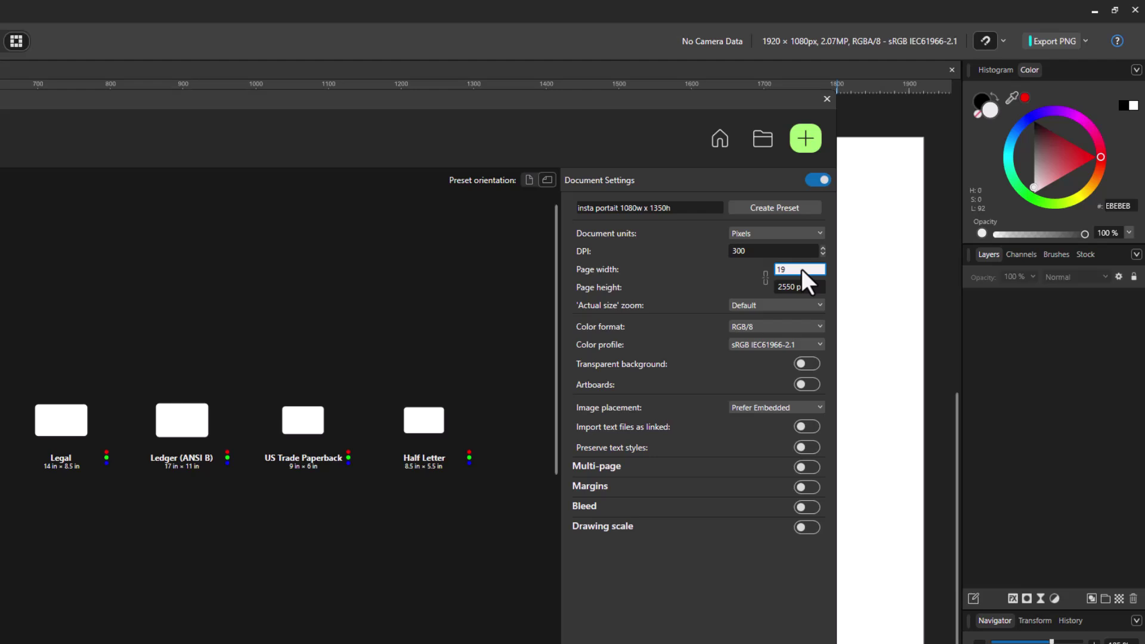
pyautogui.press('Return')
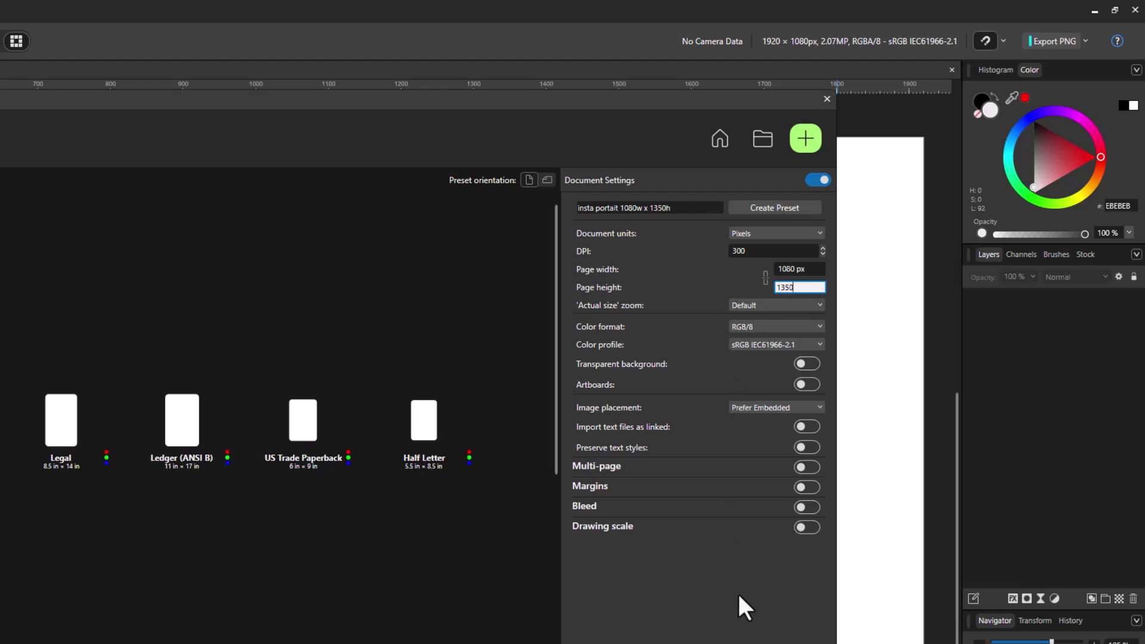
pyautogui.write('1350')
# Enable margins at 50 px on all sides, then unlink the margin values
pyautogui.click(806, 486)
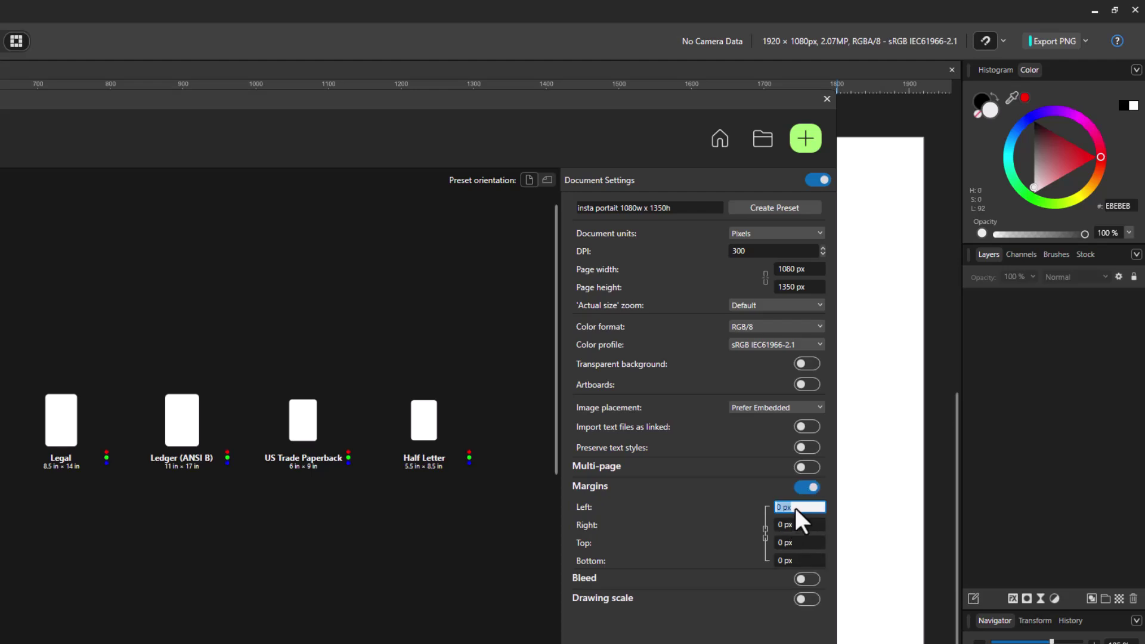
pyautogui.click(796, 507)
pyautogui.write('50')
pyautogui.press('Return')
pyautogui.click(764, 529)
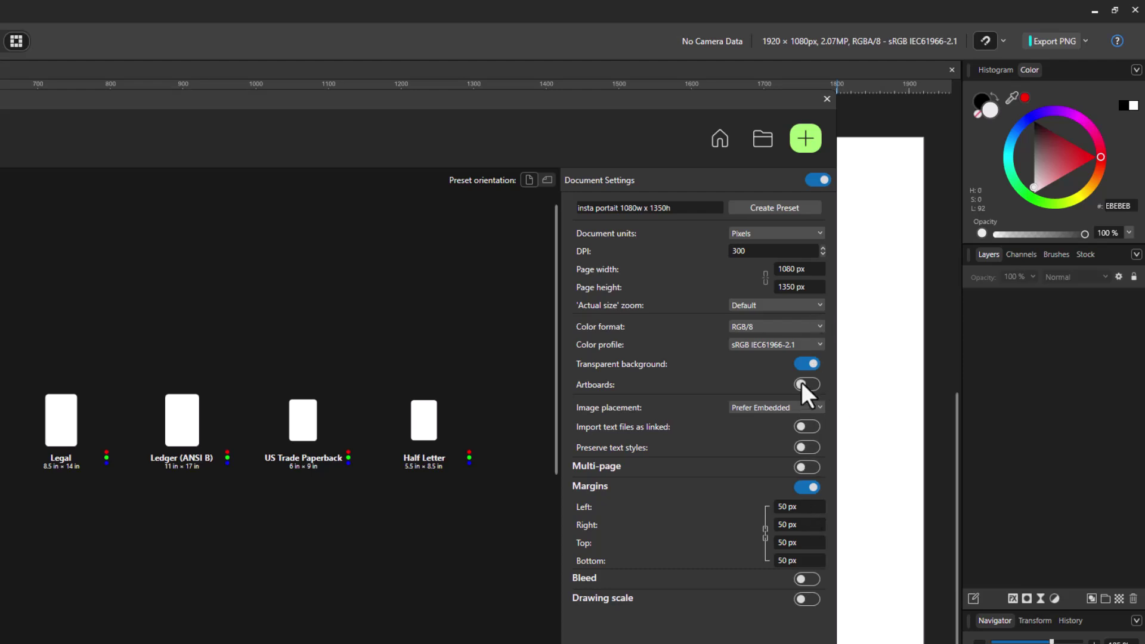
# Trim the preset name and add the '50m' suffix, making it 'inst1080w x 1350h t 50m'
pyautogui.click(614, 209)
pyautogui.click(653, 208)
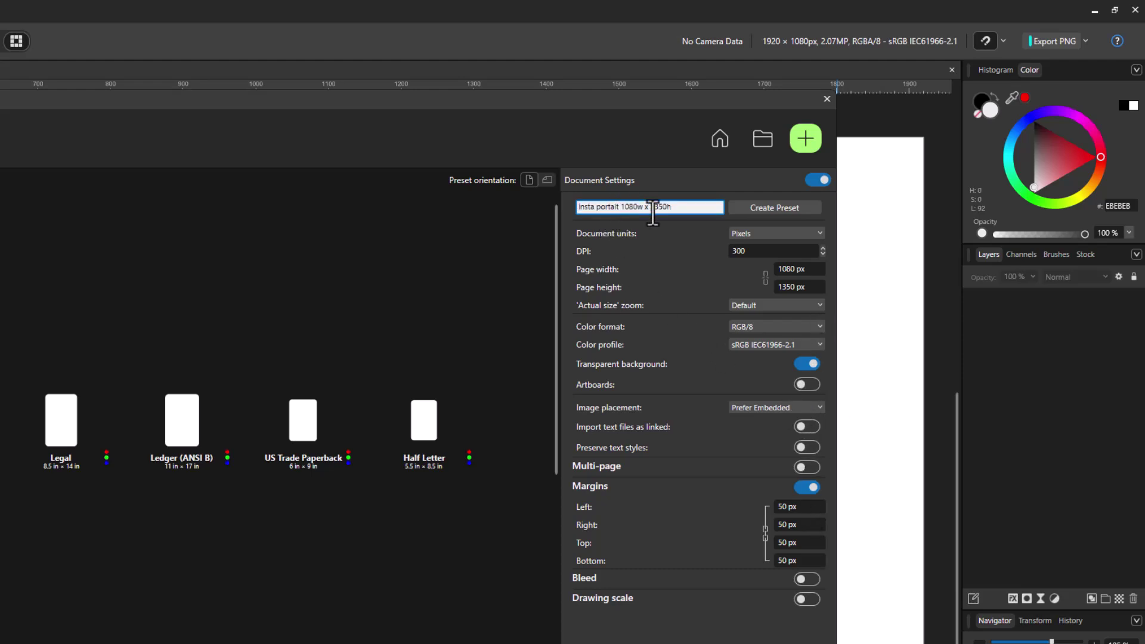
pyautogui.press('Delete')
pyautogui.press('Delete')
pyautogui.press('BackSpace')
pyautogui.press('BackSpace')
pyautogui.press('BackSpace')
pyautogui.press('BackSpace')
pyautogui.press('BackSpace')
pyautogui.press('BackSpace')
pyautogui.press('BackSpace')
pyautogui.press('BackSpace')
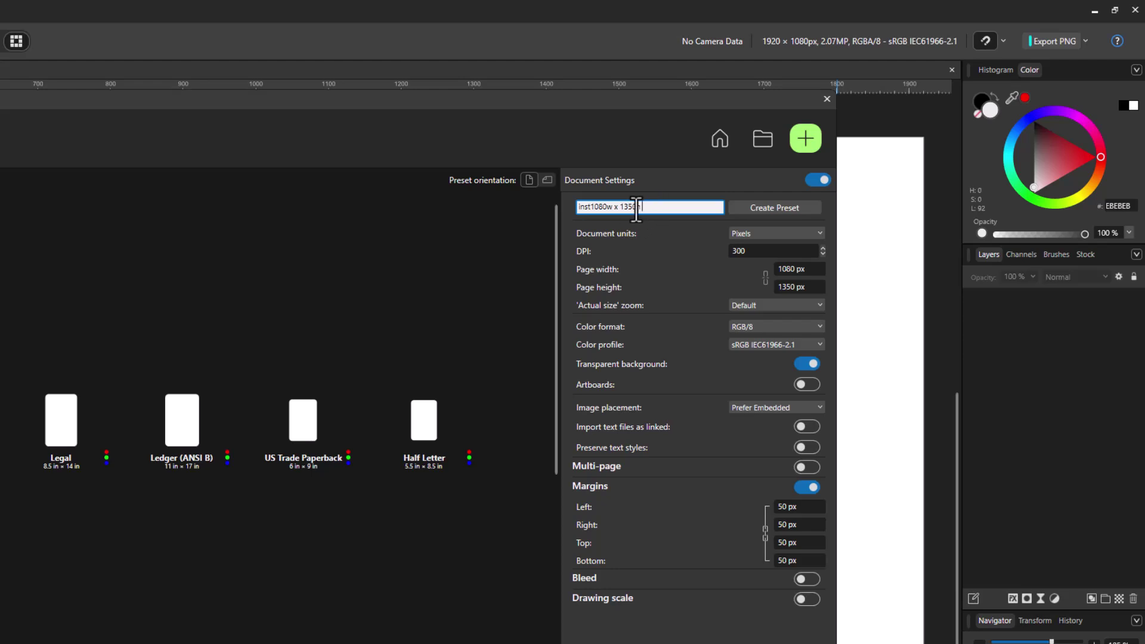
pyautogui.write('50m')
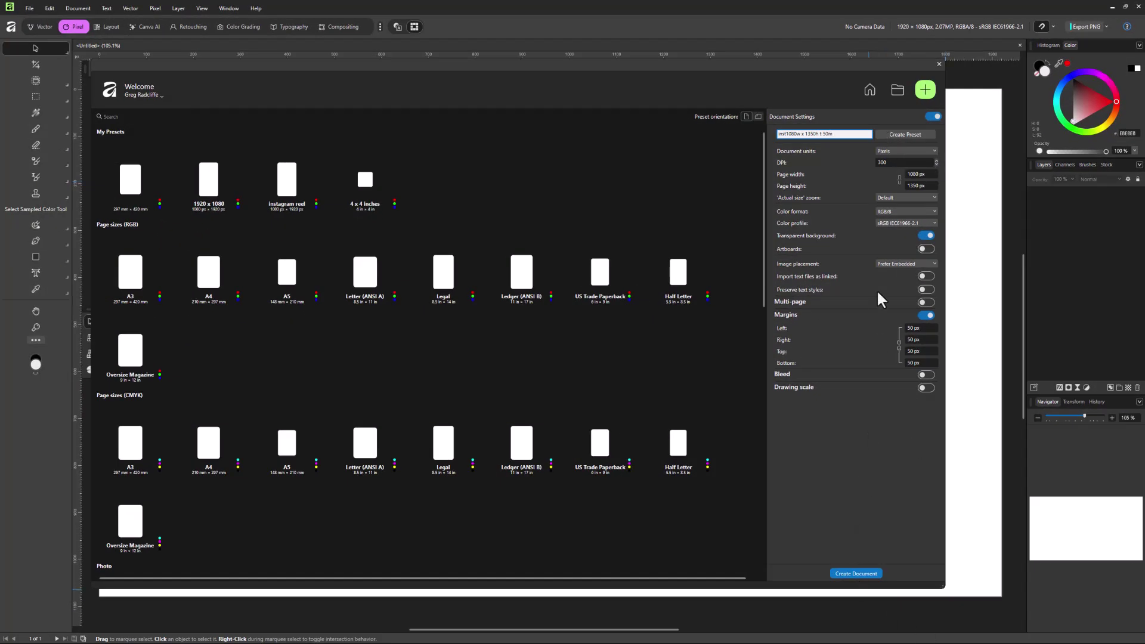
# Save the 1080 × 1350 px settings as preset 'inst1080w x 1350h t 50m', then go Home
pyautogui.click(894, 133)
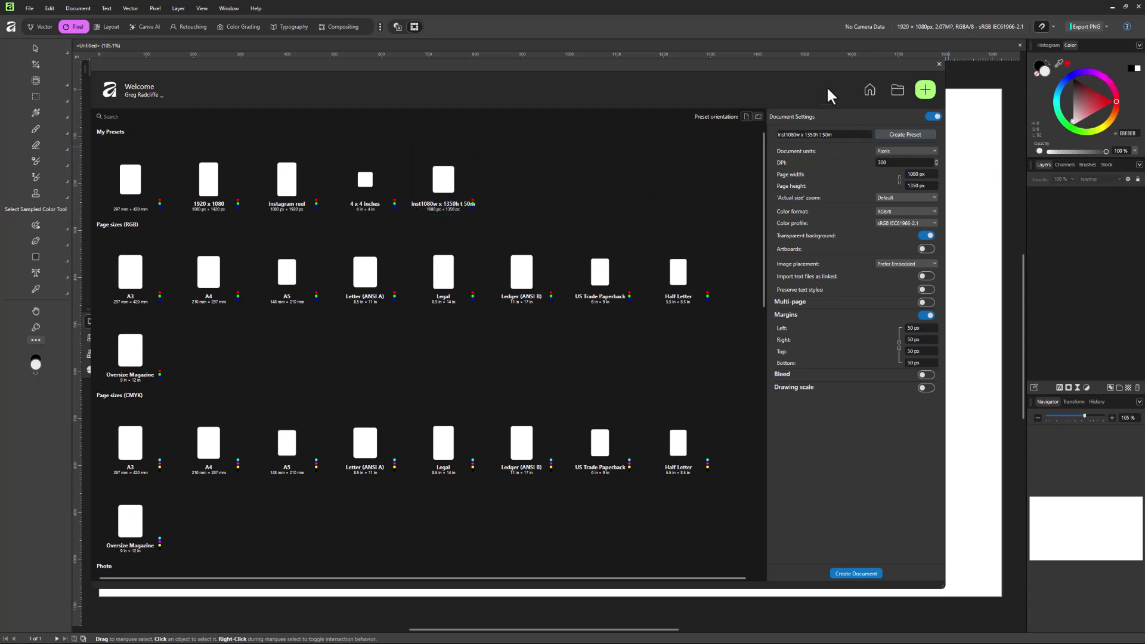
pyautogui.click(869, 91)
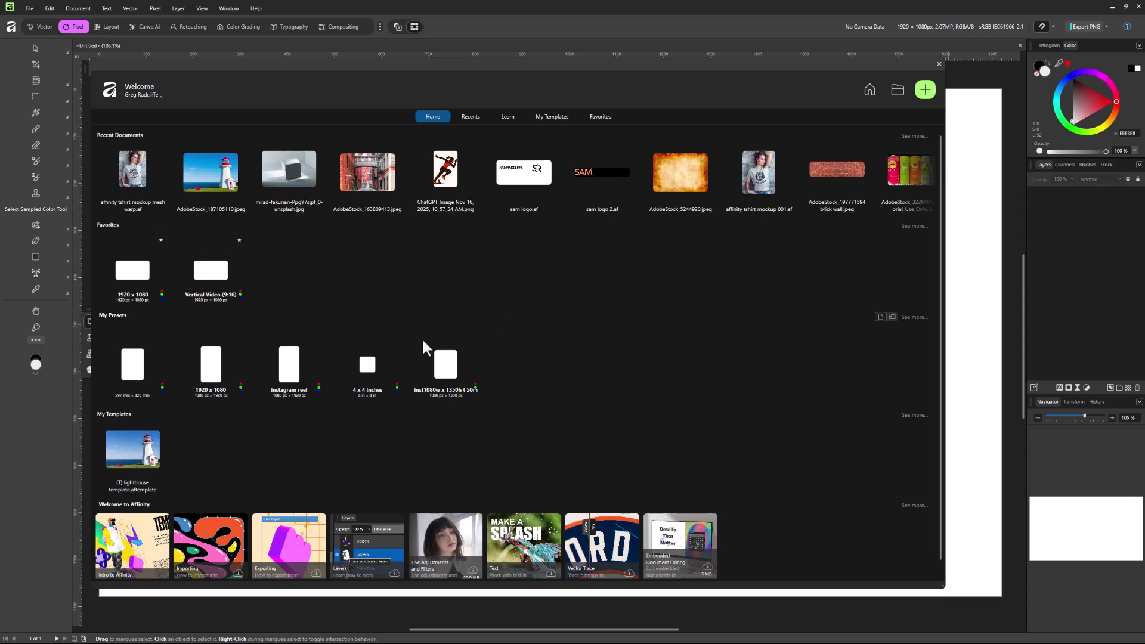
# Switch between the new-document page and Home, ending on the 1080 × 1350 px, 50 px-margin settings
pyautogui.click(924, 91)
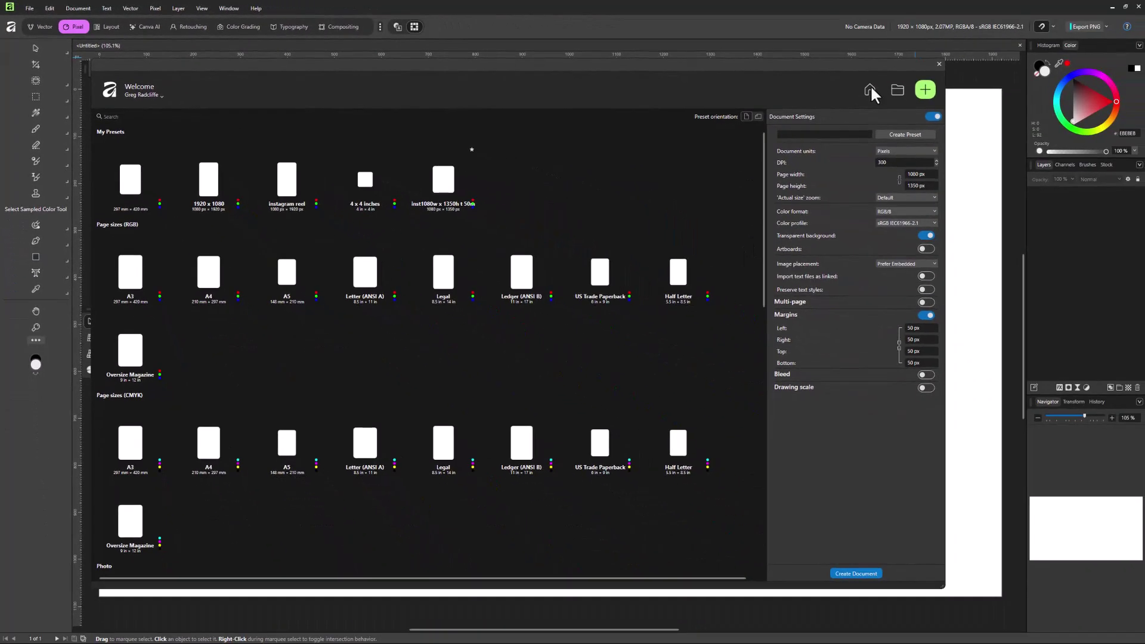
pyautogui.click(869, 89)
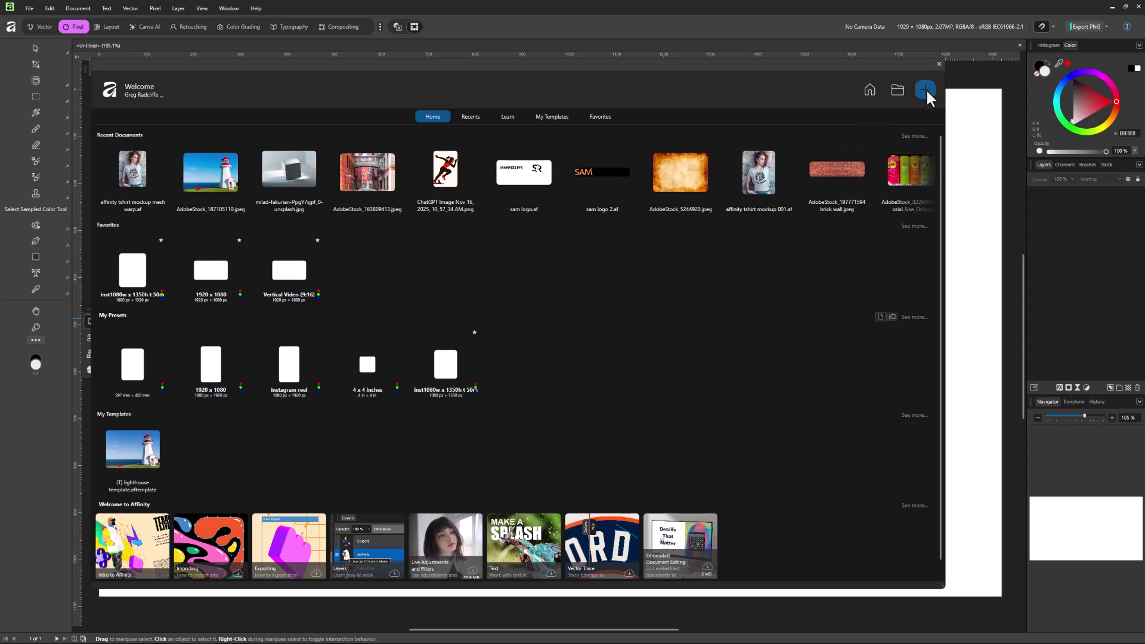
pyautogui.click(923, 91)
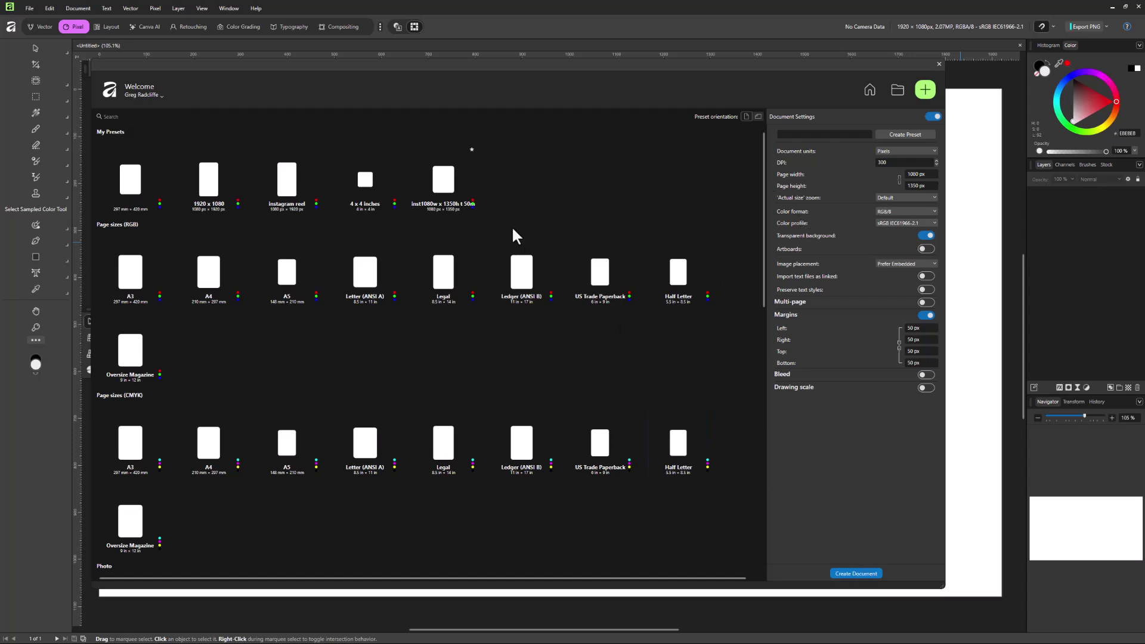
# Start a new document from the inst1080w preset, then visit the Vector, Pixel and Layout studios
pyautogui.doubleClick(439, 182)
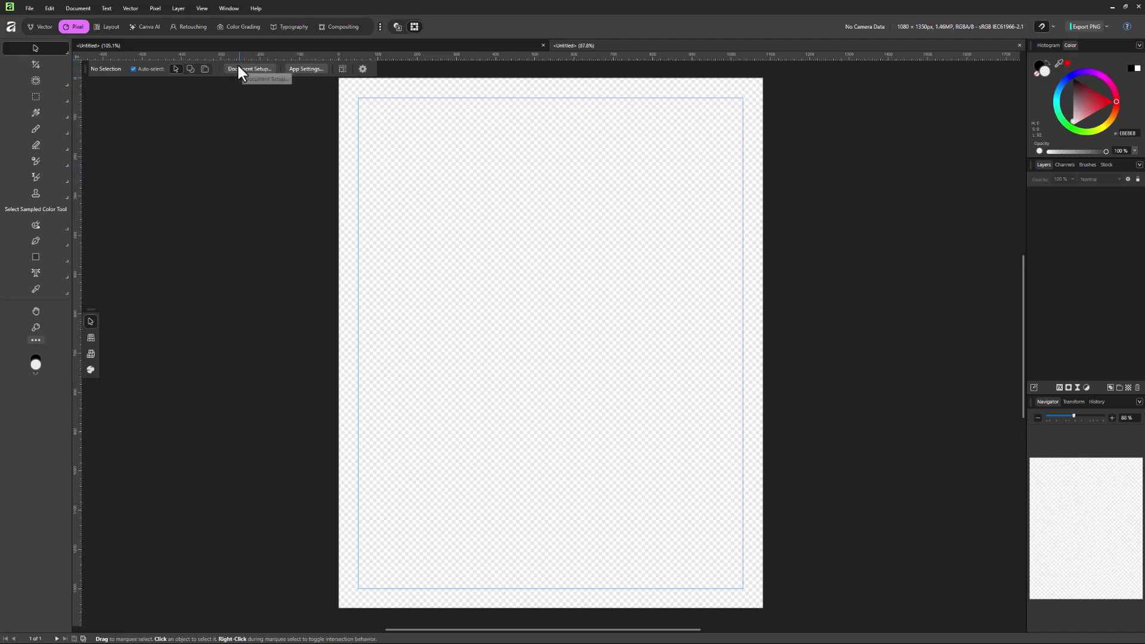
pyautogui.click(35, 26)
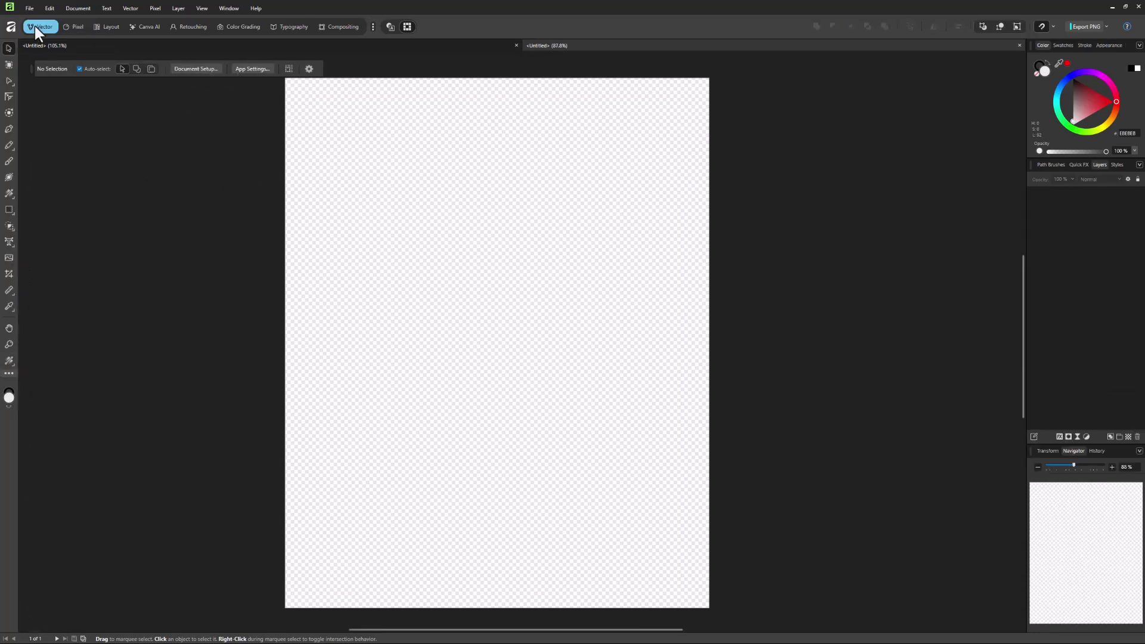
pyautogui.click(75, 26)
pyautogui.click(102, 26)
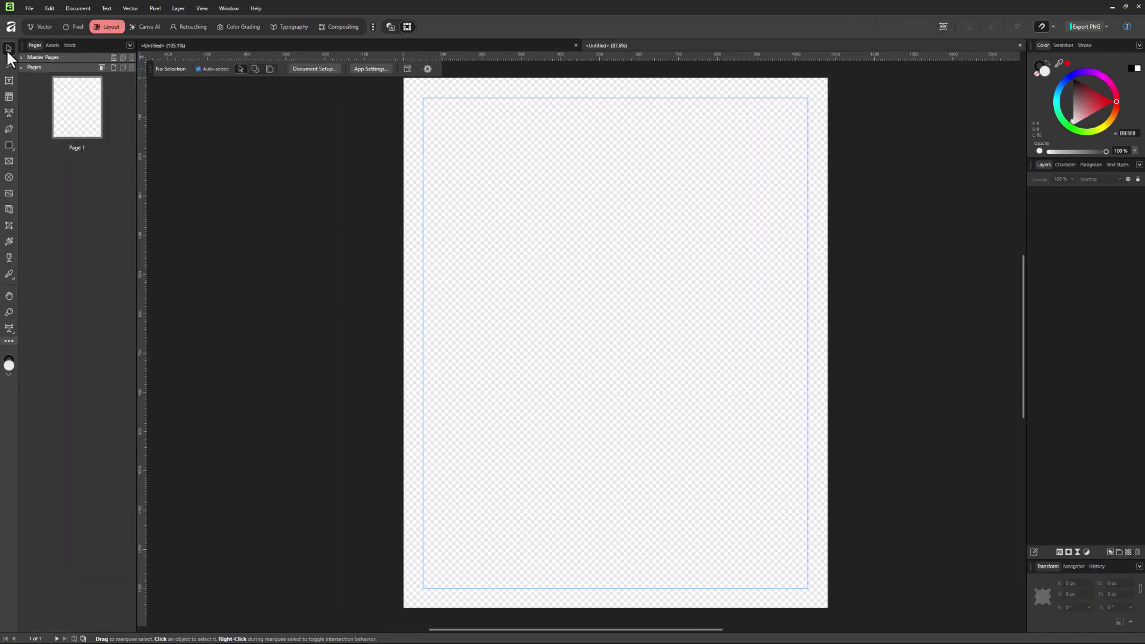
# Try the Artistic Text and Move tools, then switch to the Canva AI studio and open the Document menu
pyautogui.click(9, 112)
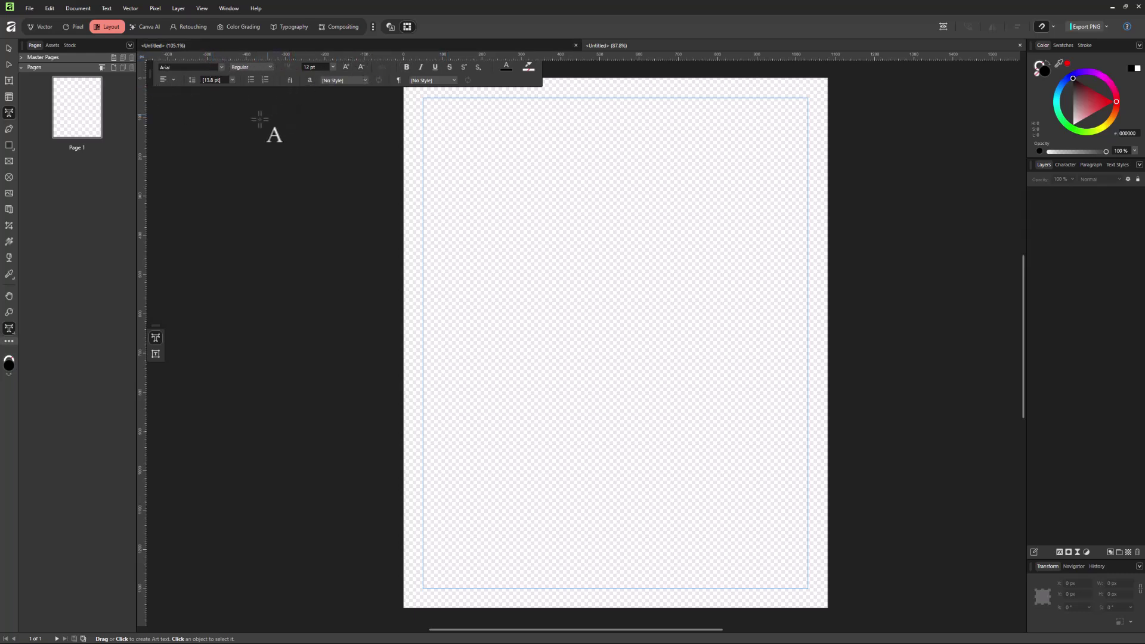
pyautogui.click(4, 50)
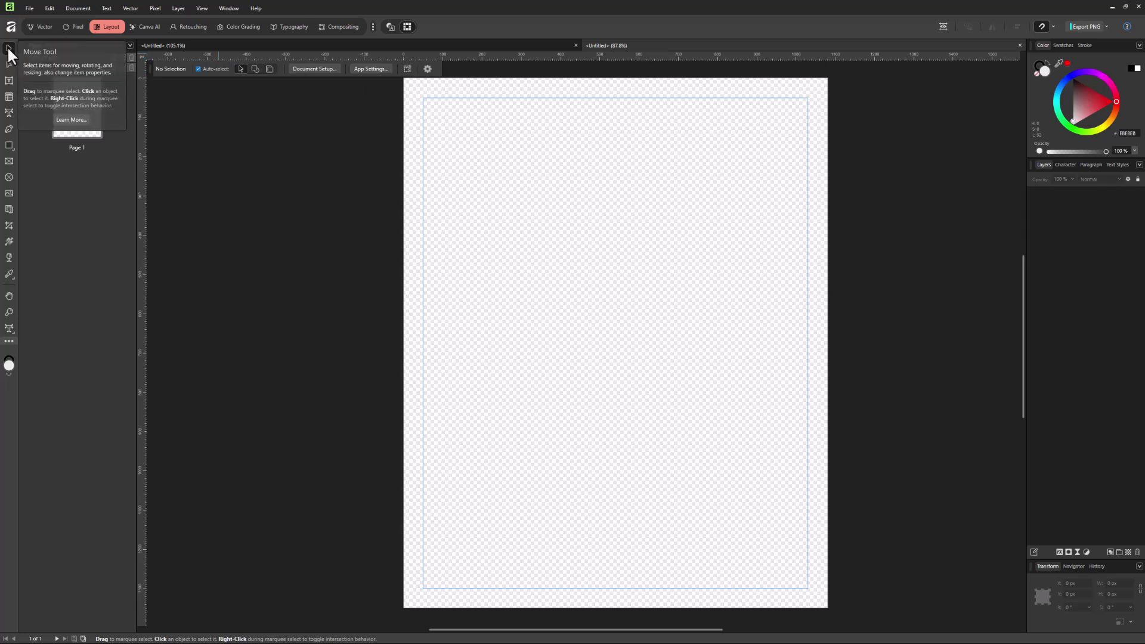
pyautogui.click(152, 28)
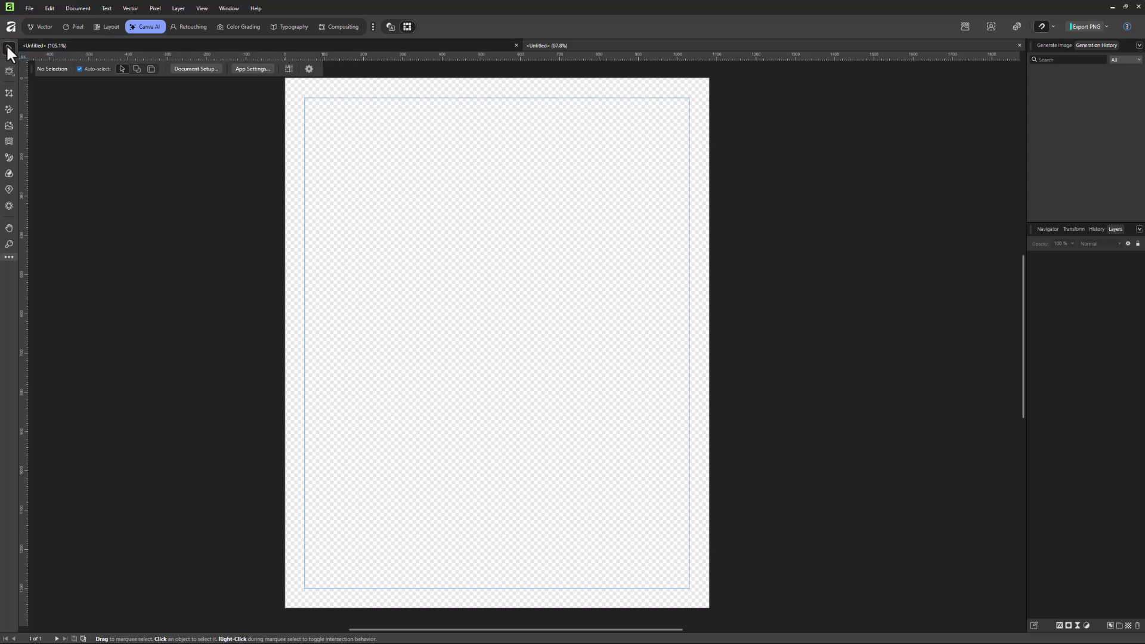
pyautogui.click(76, 7)
# In Document Setup's Color section, switch off Transparent background to give the page opaque white
pyautogui.moveTo(76, 31)
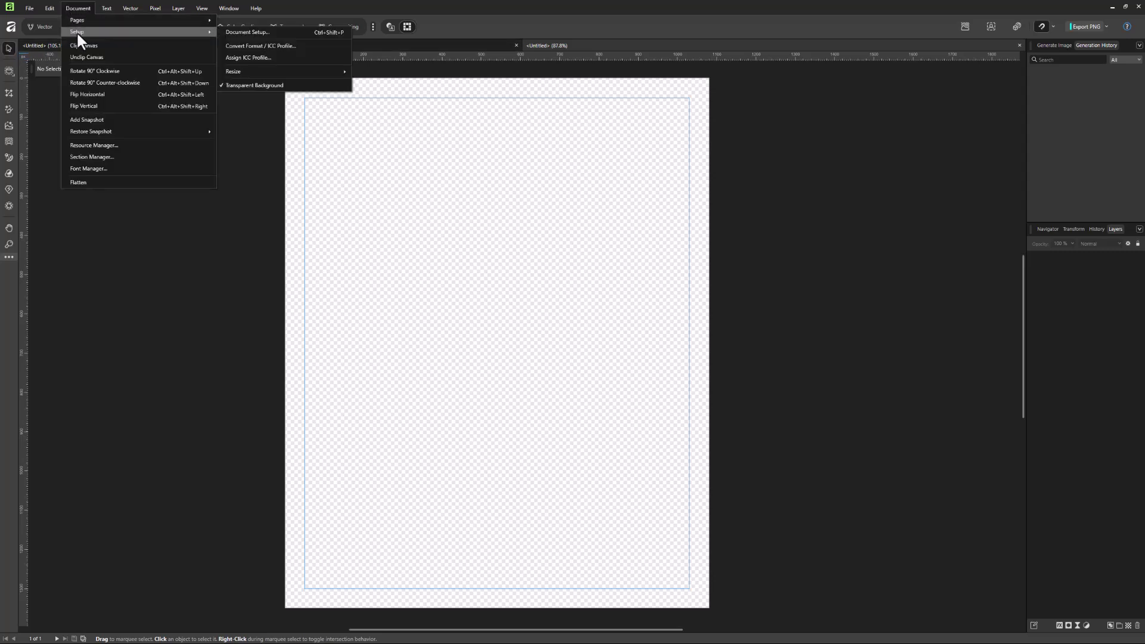
pyautogui.click(268, 33)
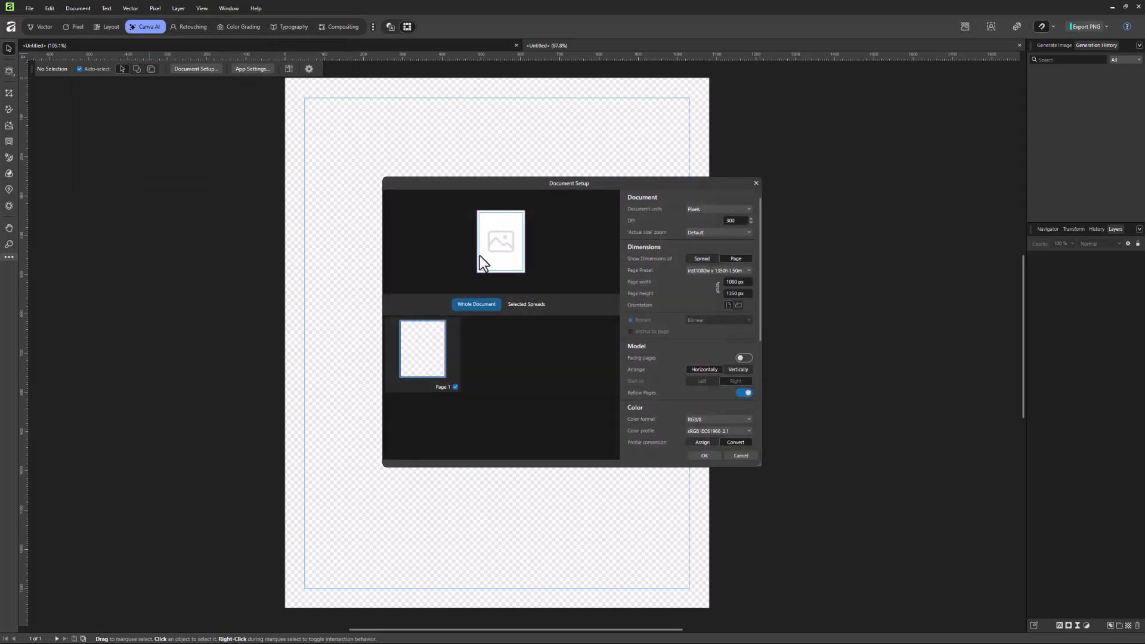
pyautogui.scroll(-2, 655, 355)
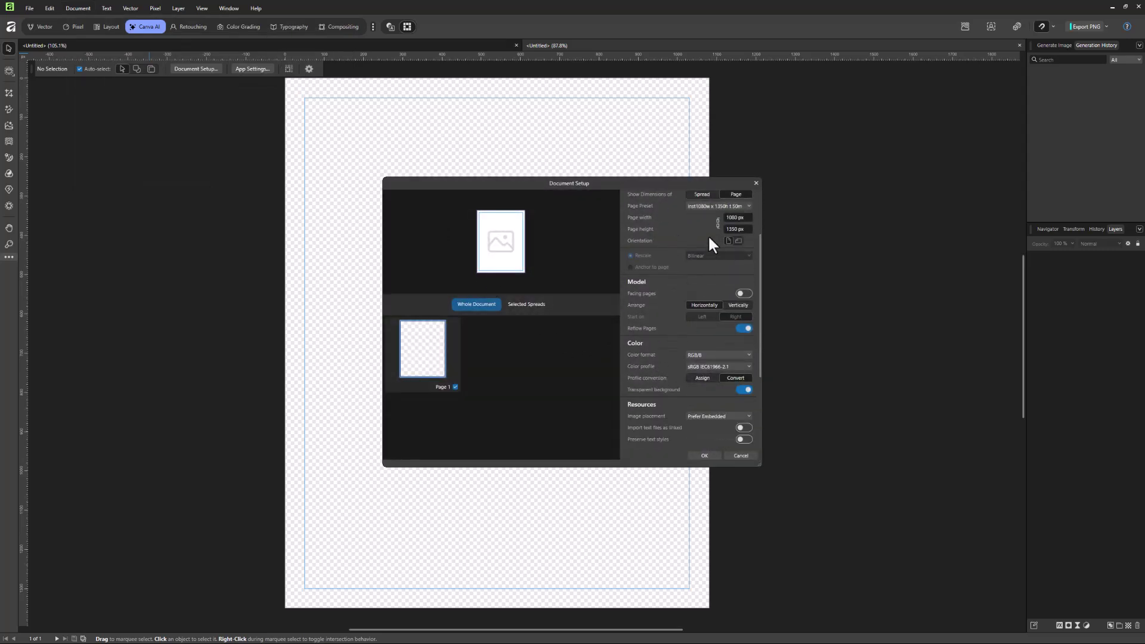
pyautogui.scroll(2, 700, 344)
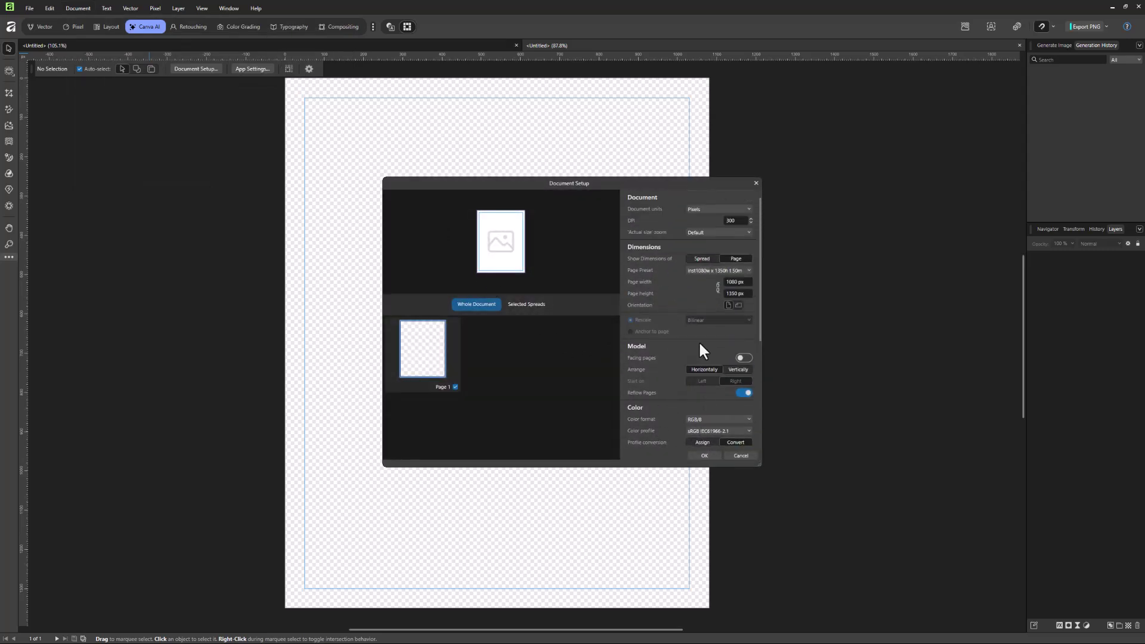
pyautogui.scroll(-2, 691, 352)
pyautogui.scroll(2, 690, 370)
pyautogui.scroll(-4, 701, 271)
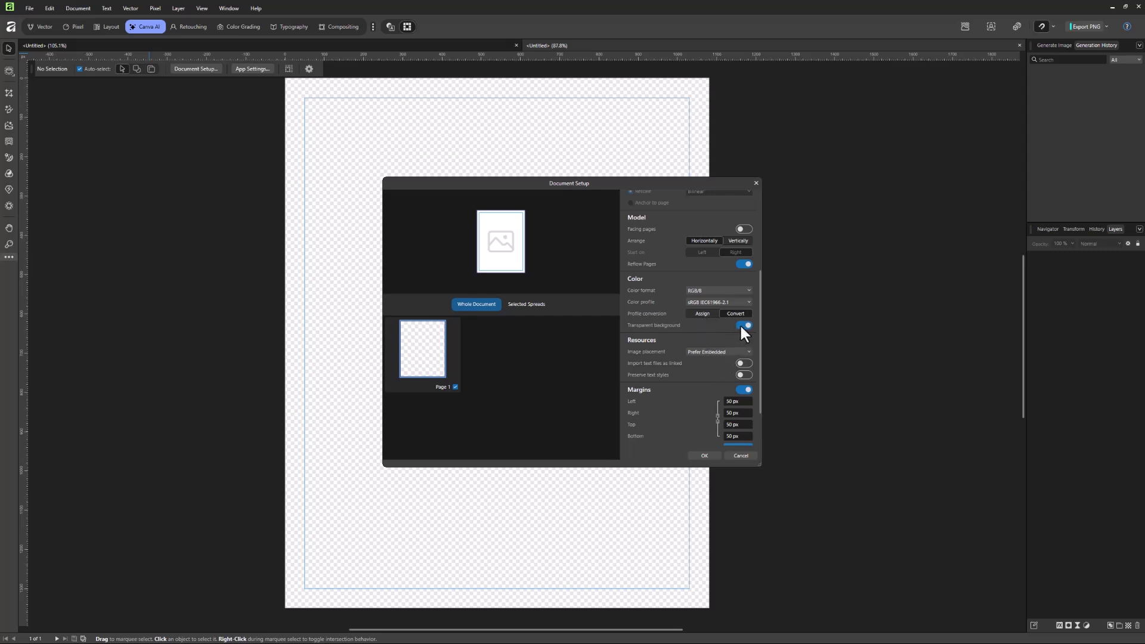
pyautogui.click(706, 455)
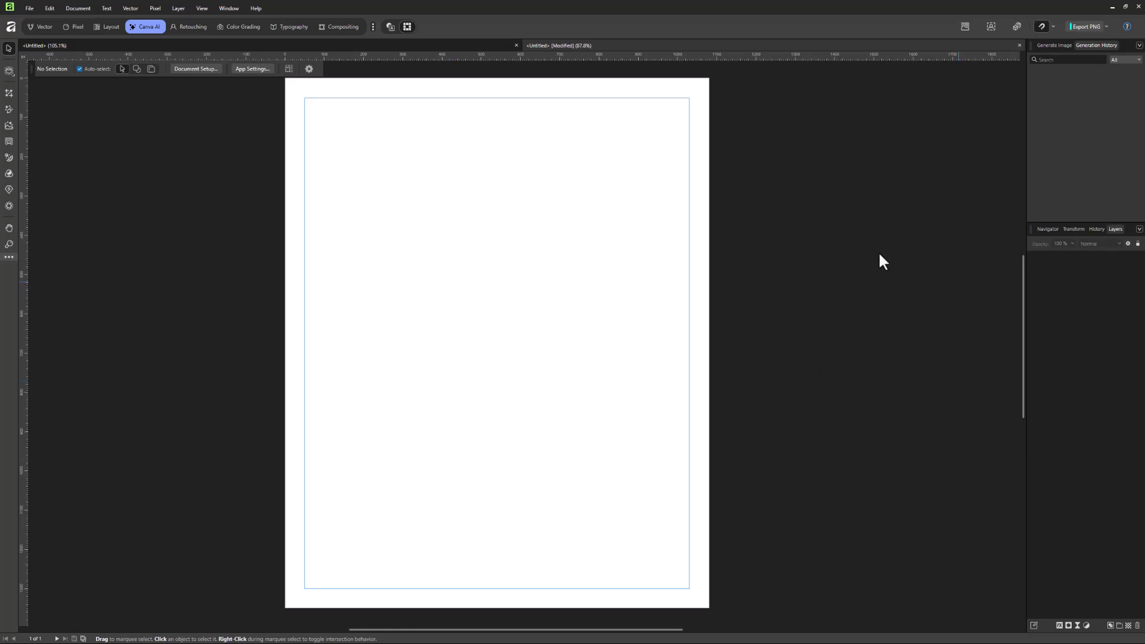
# Re-enable Transparent background in Document Setup so the page shows the checkerboard
pyautogui.click(91, 8)
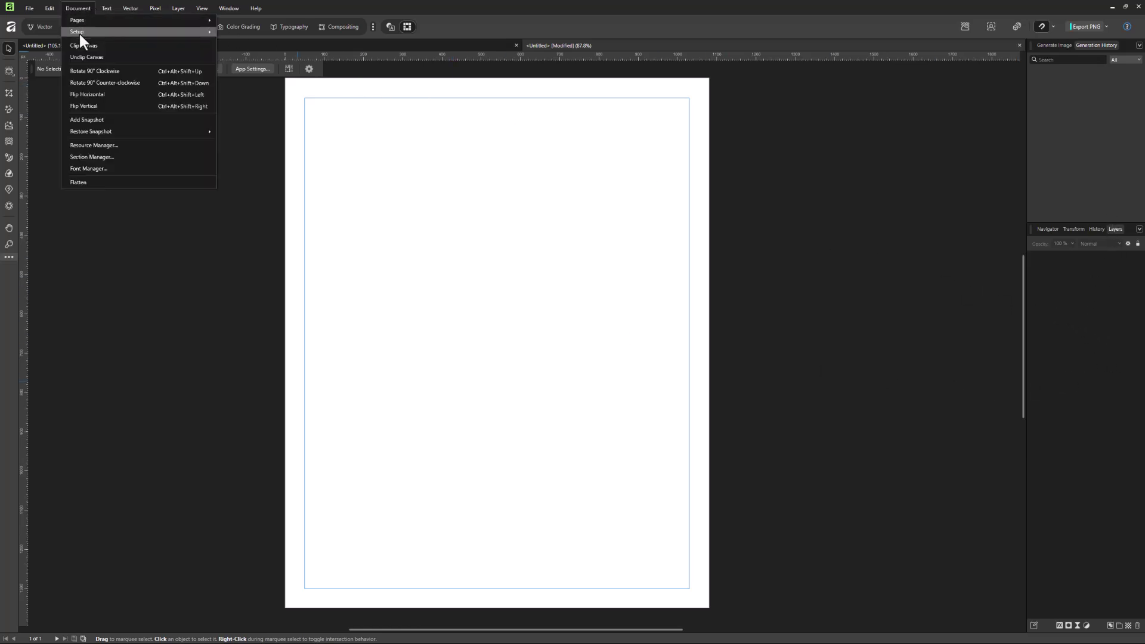
pyautogui.moveTo(141, 35)
pyautogui.click(252, 32)
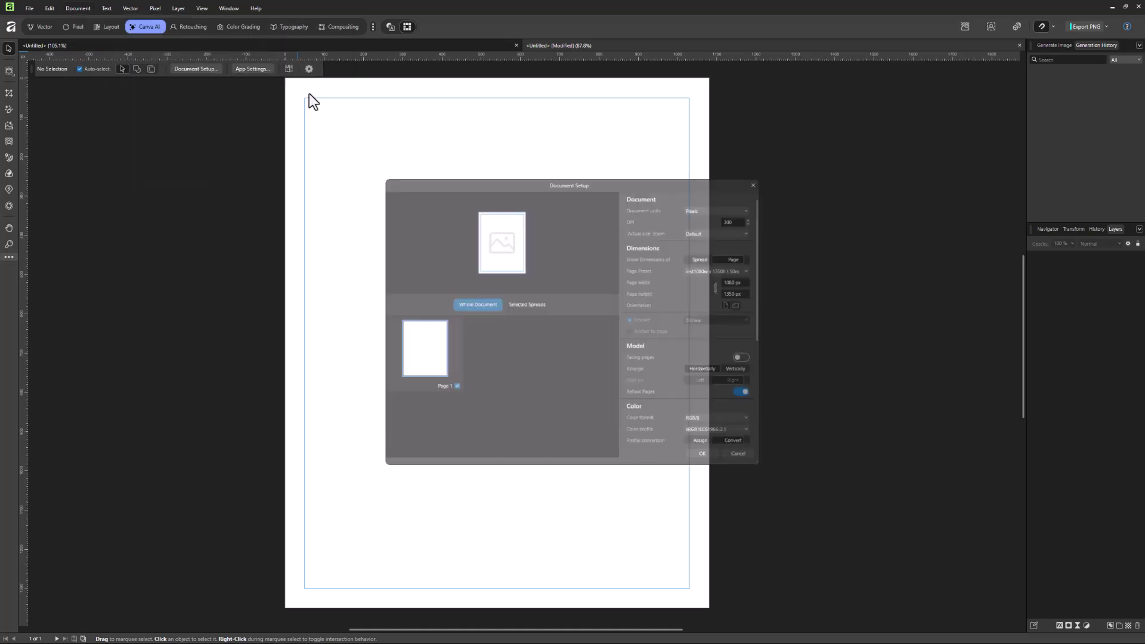
pyautogui.scroll(-3, 698, 318)
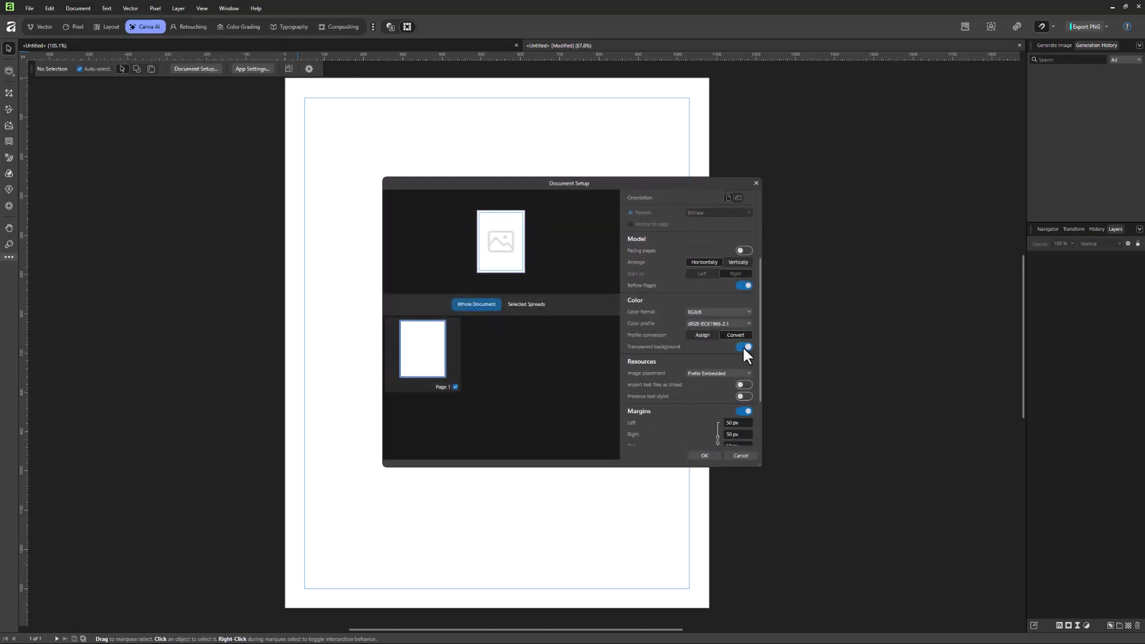
pyautogui.click(702, 456)
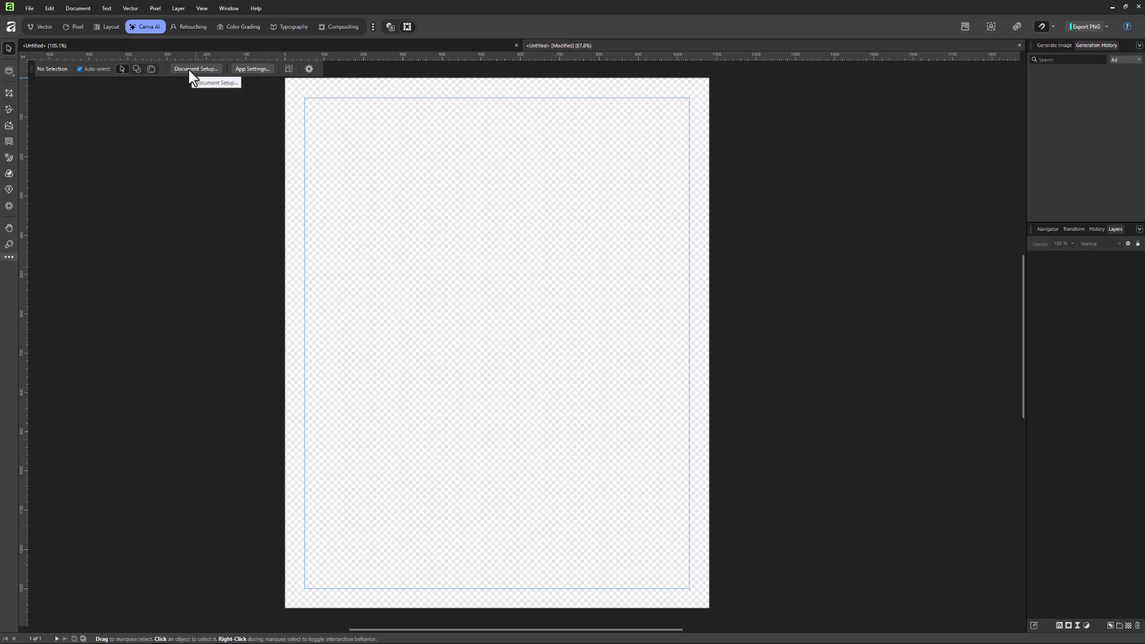
# Open the Welcome screen, preview the new-document presets in landscape and portrait, then return to Home
pyautogui.click(10, 25)
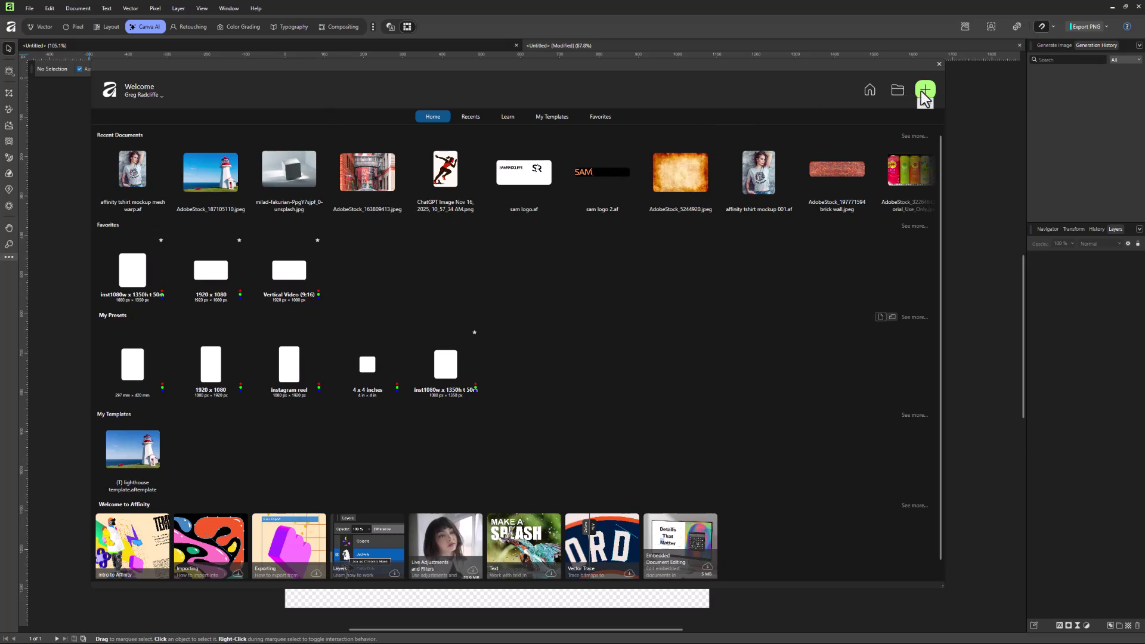
pyautogui.click(921, 91)
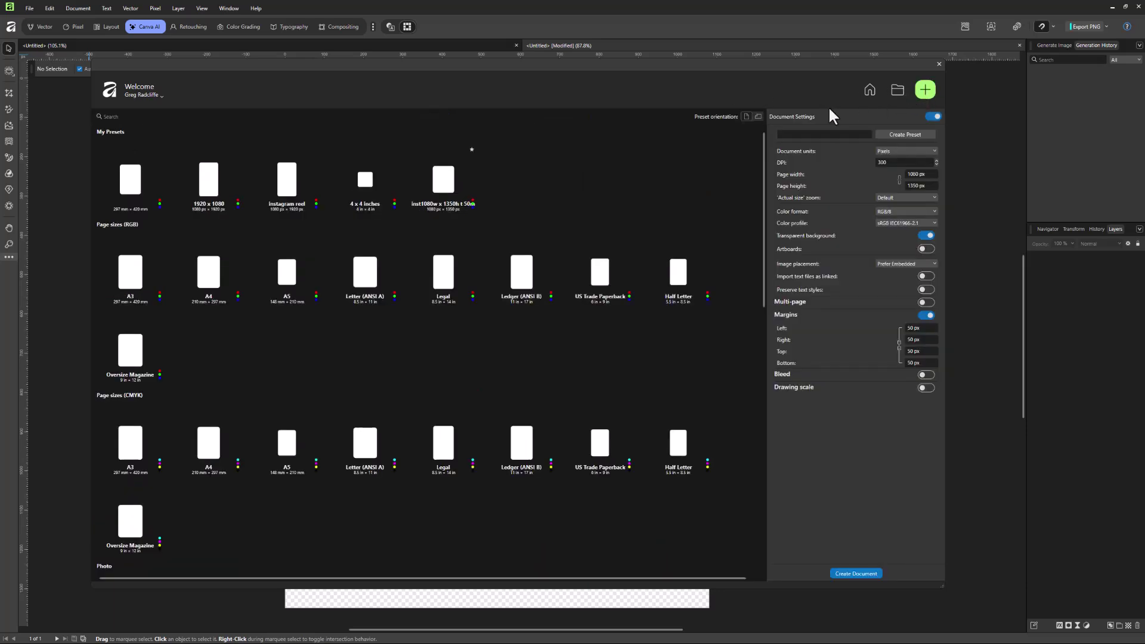
pyautogui.click(759, 117)
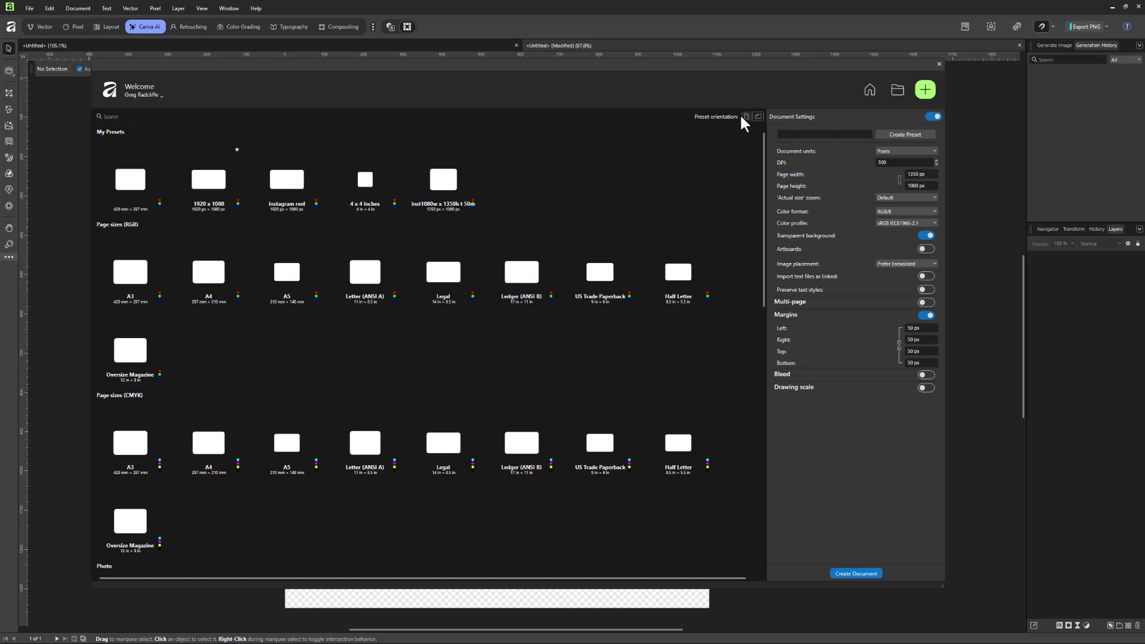
pyautogui.click(746, 117)
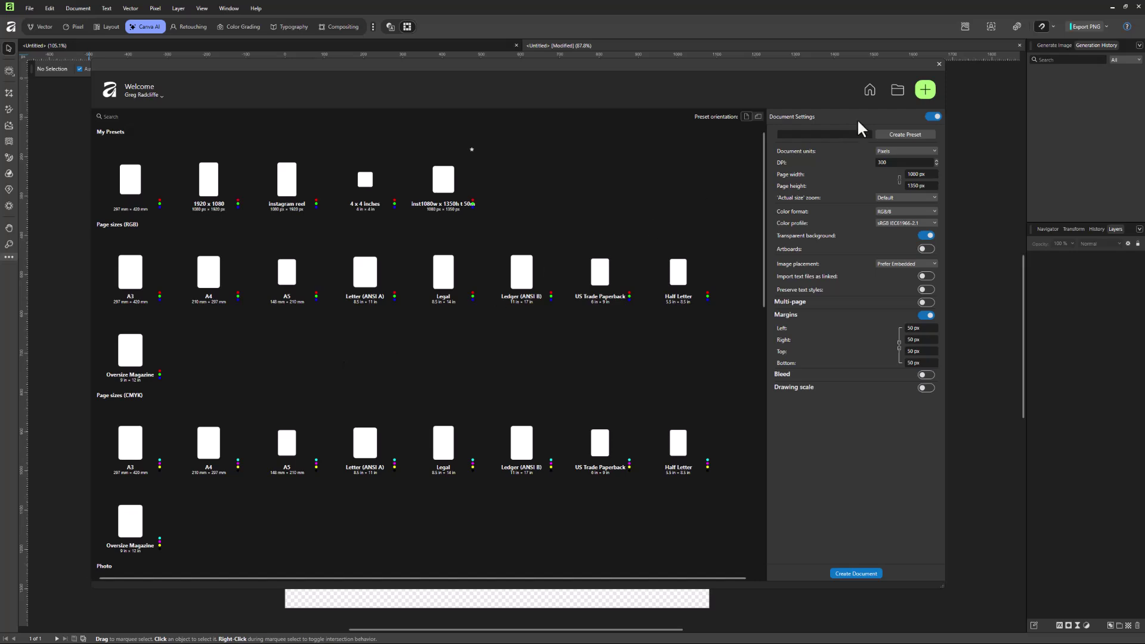
pyautogui.click(869, 89)
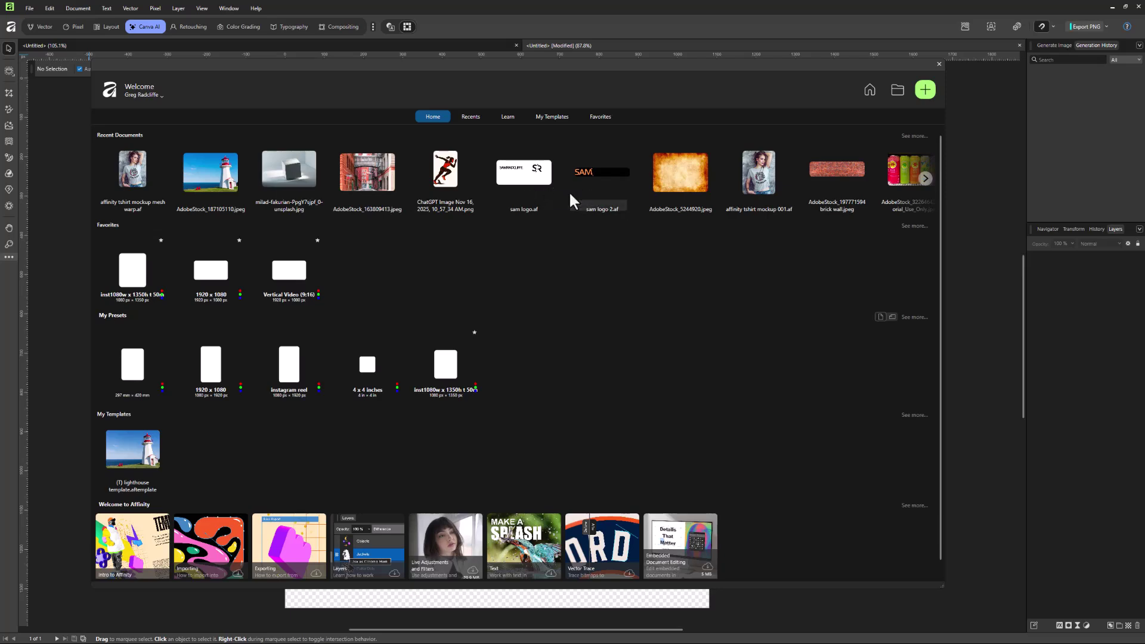
# Browse to the templates folder containing the lighthouse template in the Open dialog
pyautogui.click(897, 88)
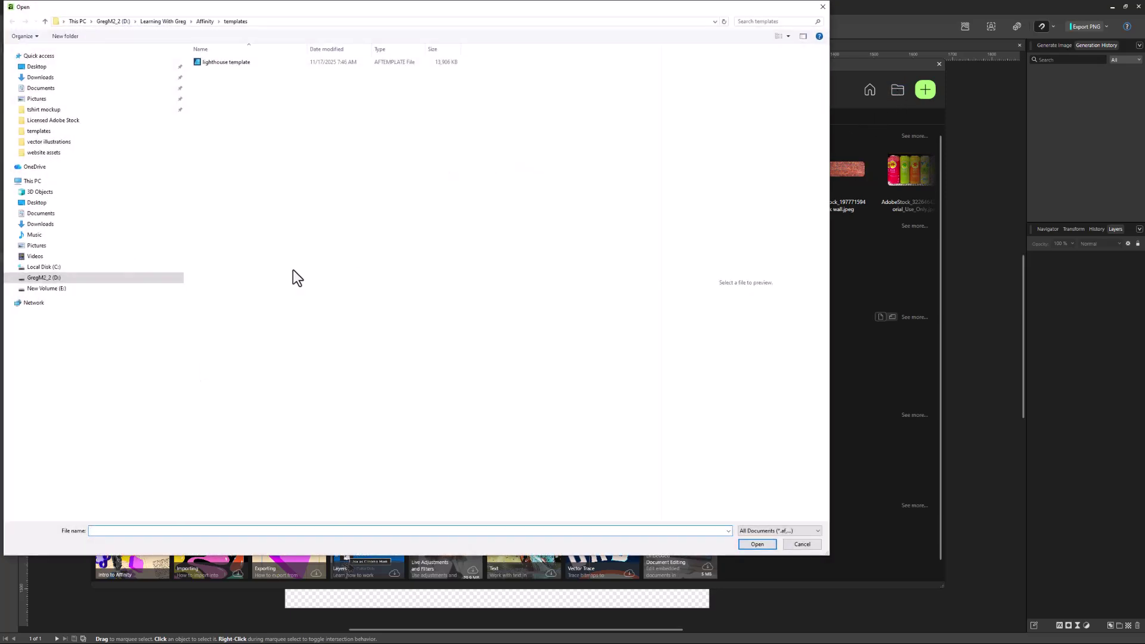